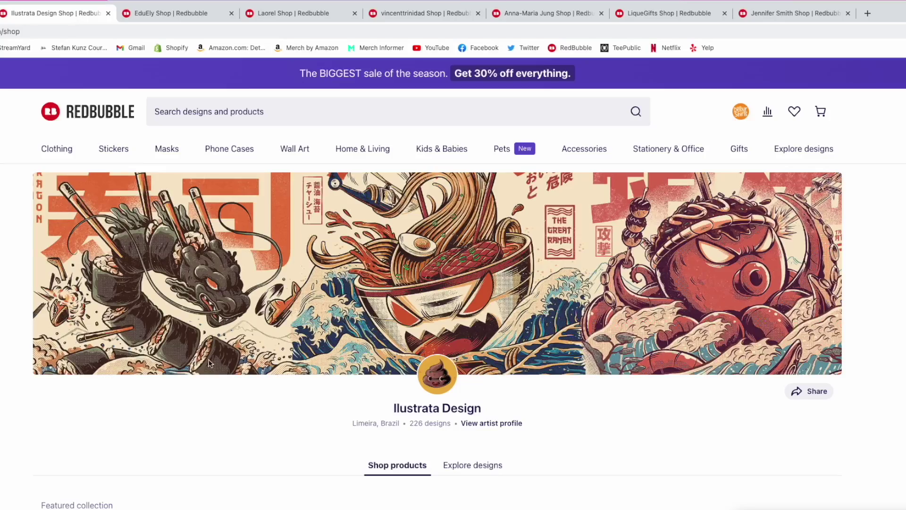
- Look through several of the opened Redbubble artist shops and compare their cover banners
click(205, 14)
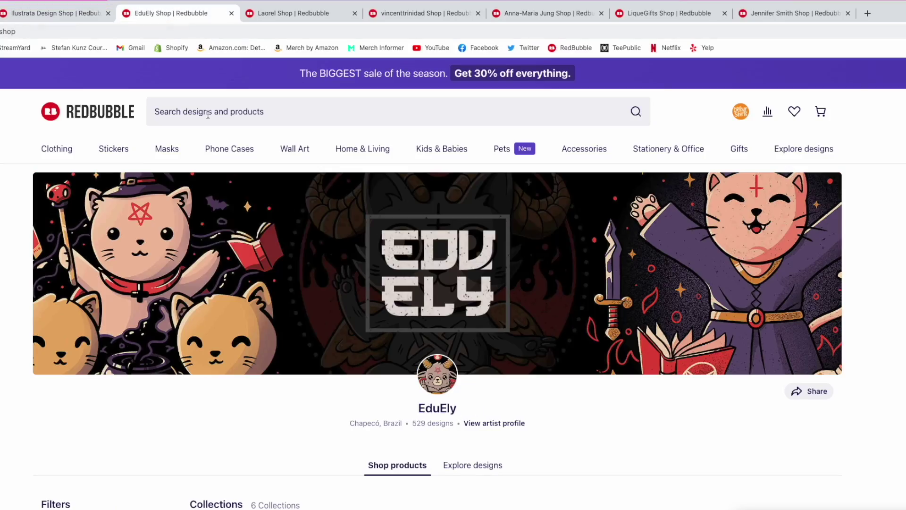
click(299, 14)
click(440, 14)
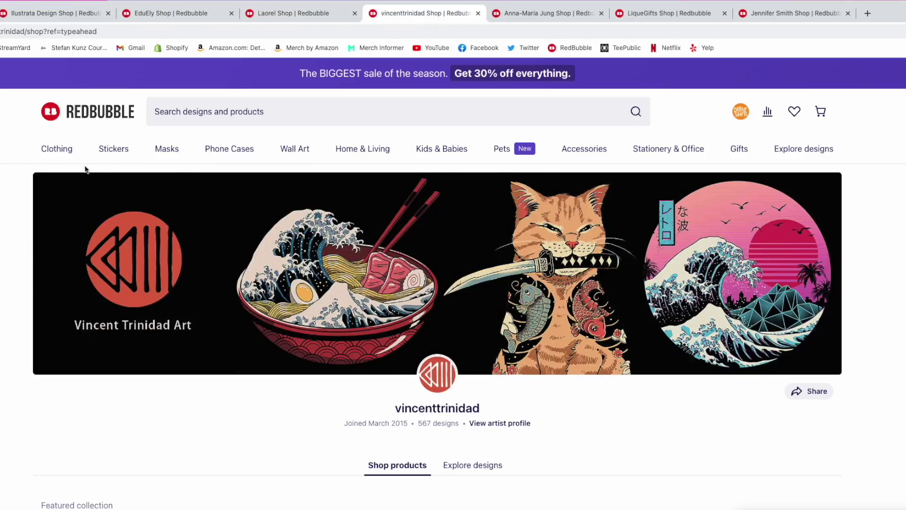
click(580, 17)
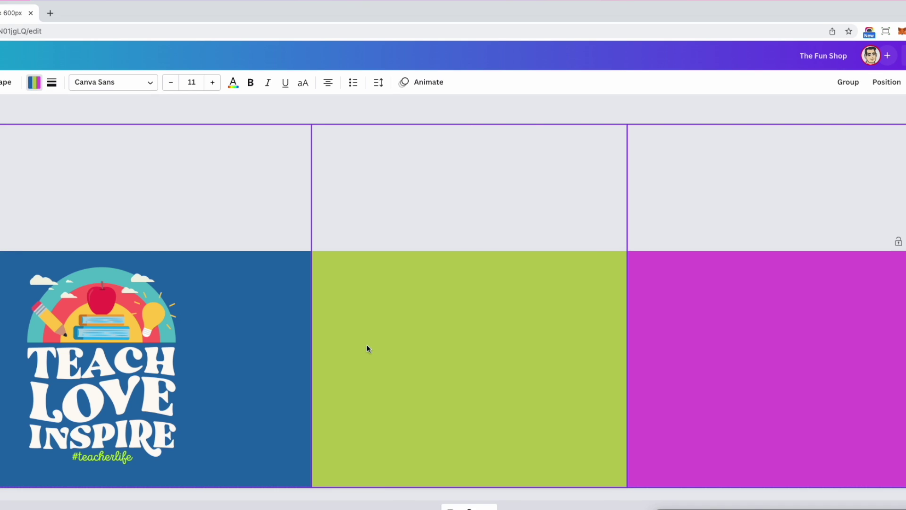
click(366, 348)
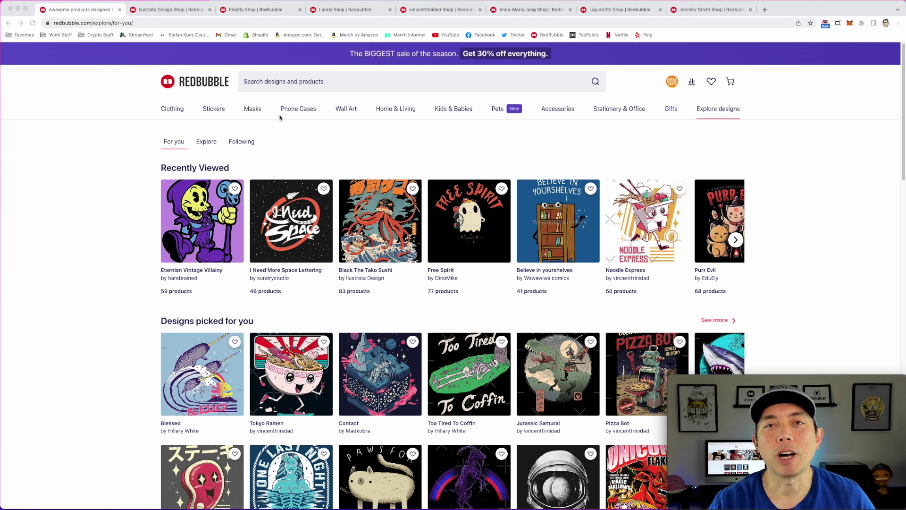
- Visit each opened Redbubble artist shop in turn, from the Ilustrata Design shop onward, and examine its banner layout, artwork and branding
click(185, 10)
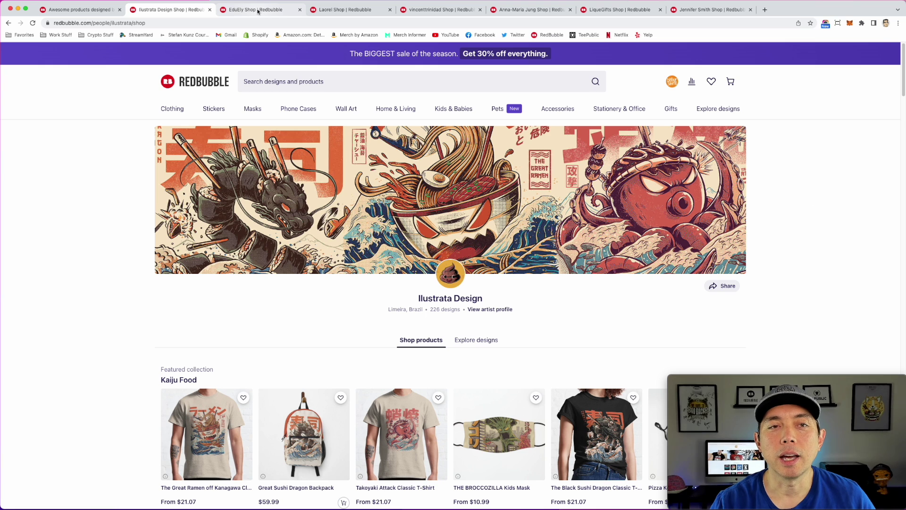
click(258, 10)
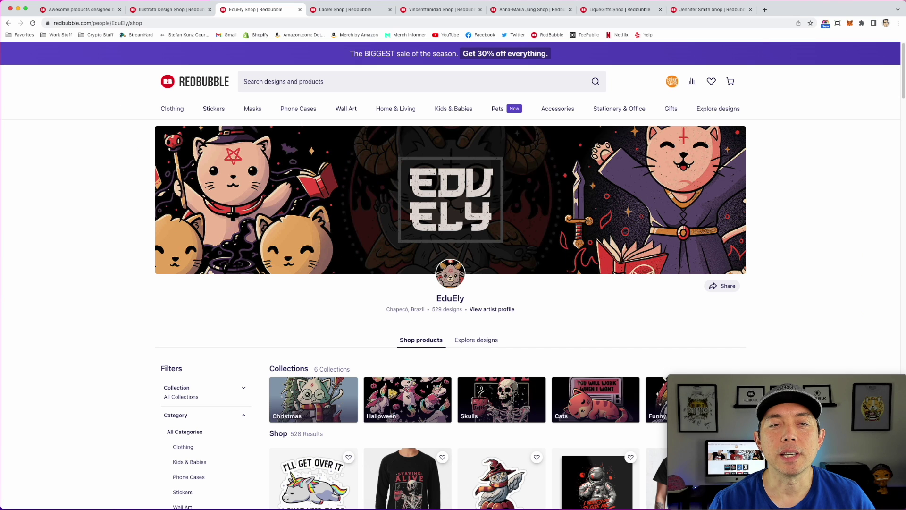
click(352, 10)
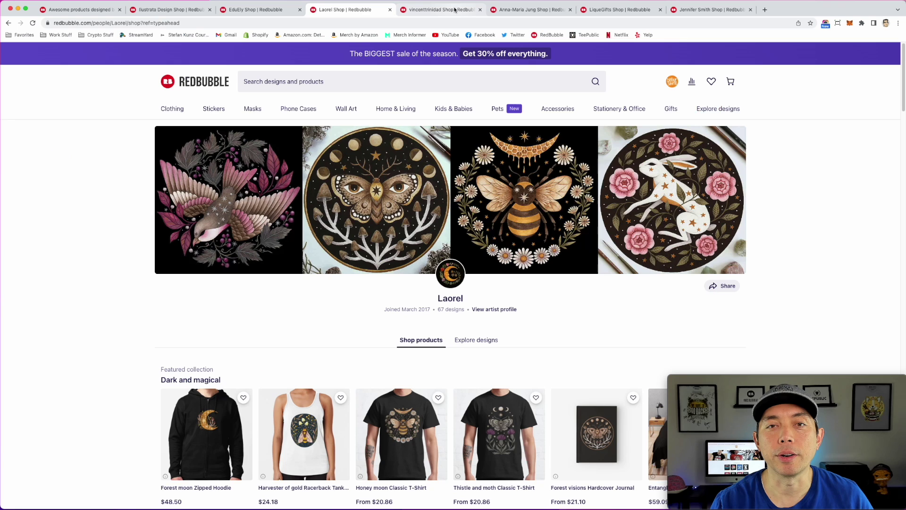
click(456, 13)
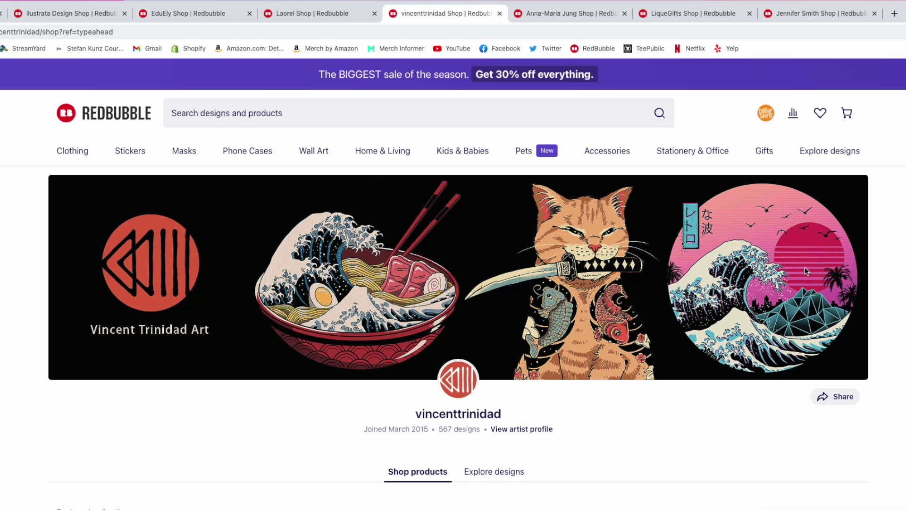
click(603, 17)
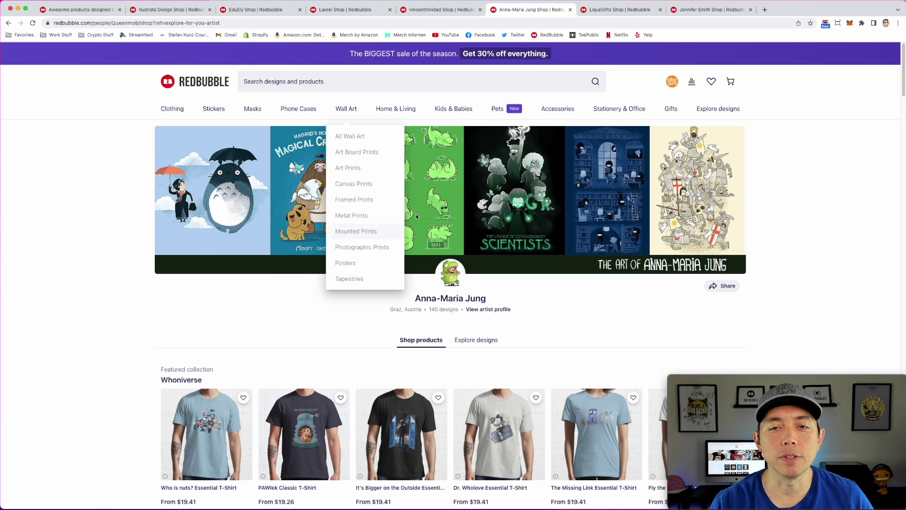
click(598, 9)
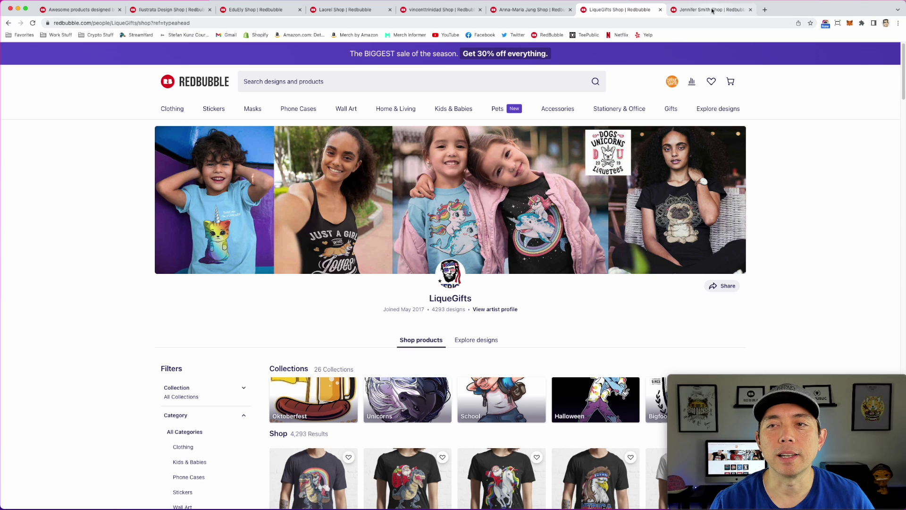
click(712, 9)
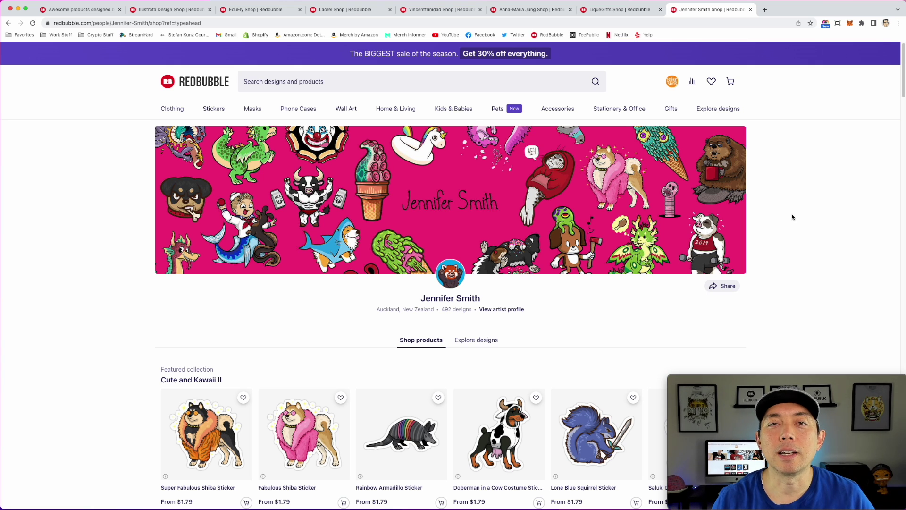
- Go to the DetourShirts account dashboard and open the profile editing page
click(87, 13)
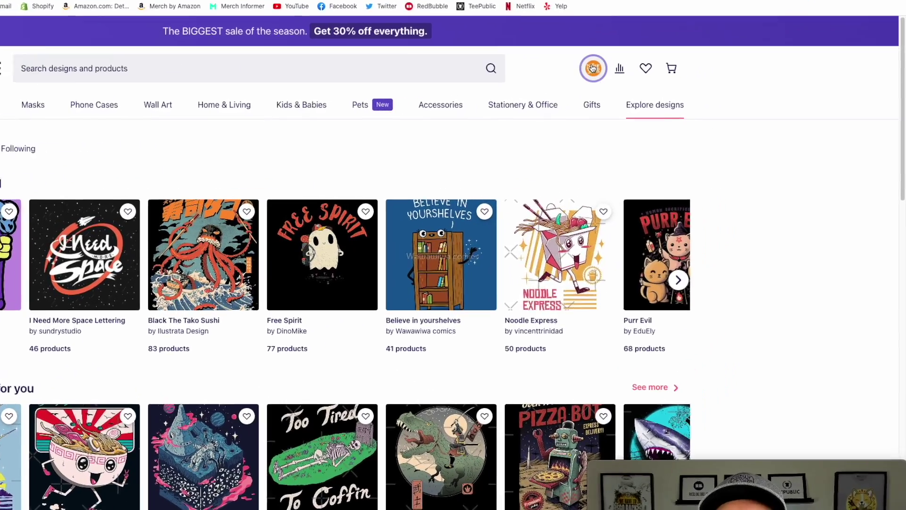
click(628, 74)
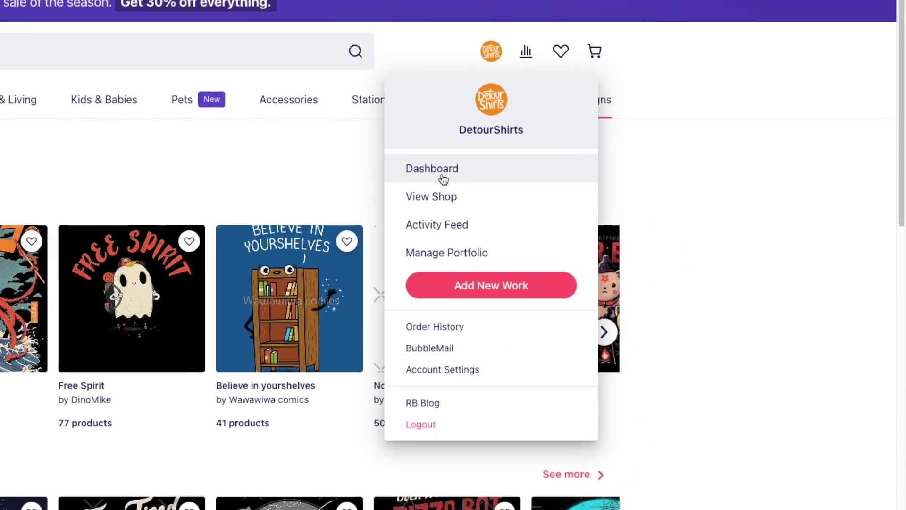
click(405, 184)
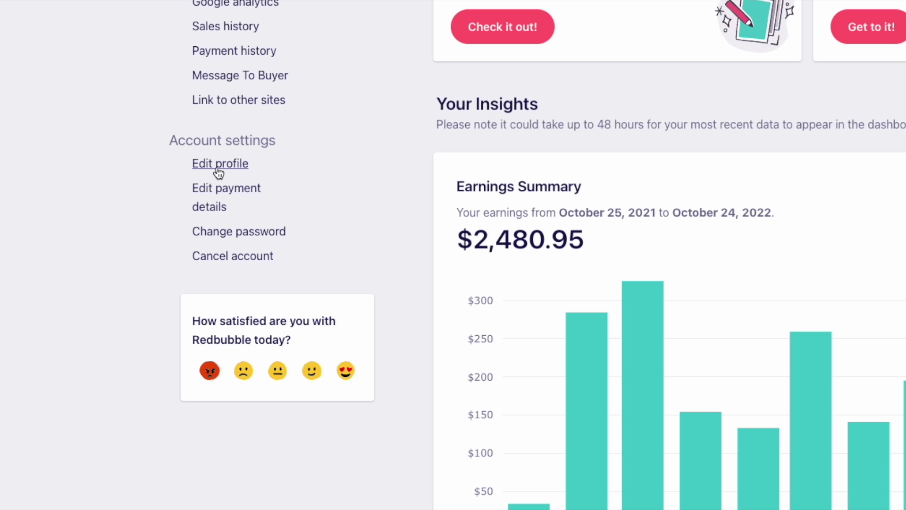
click(219, 173)
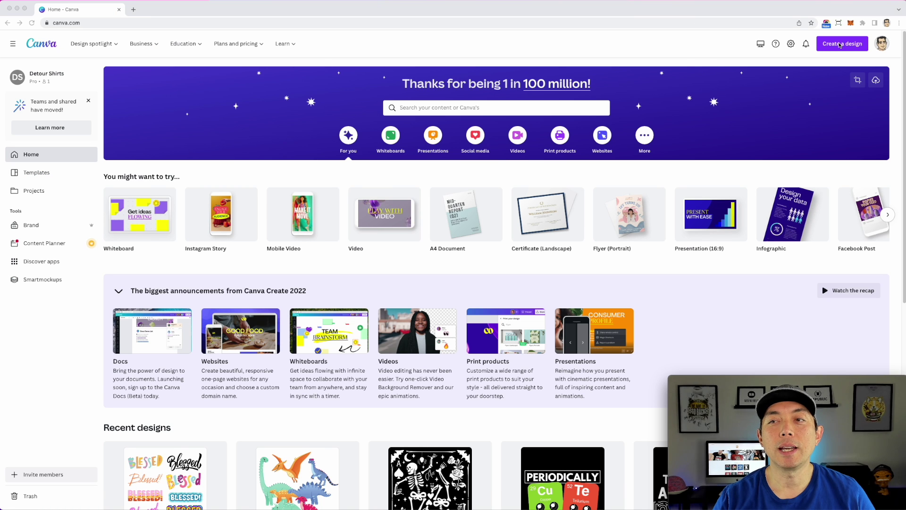
- Switch to Canva and create a new custom-size design of 2400 × 600 px
click(840, 45)
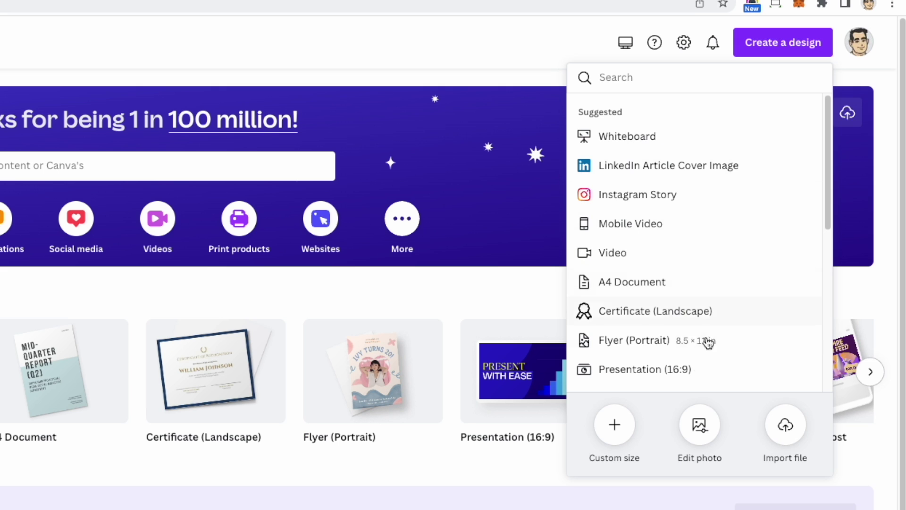
click(615, 424)
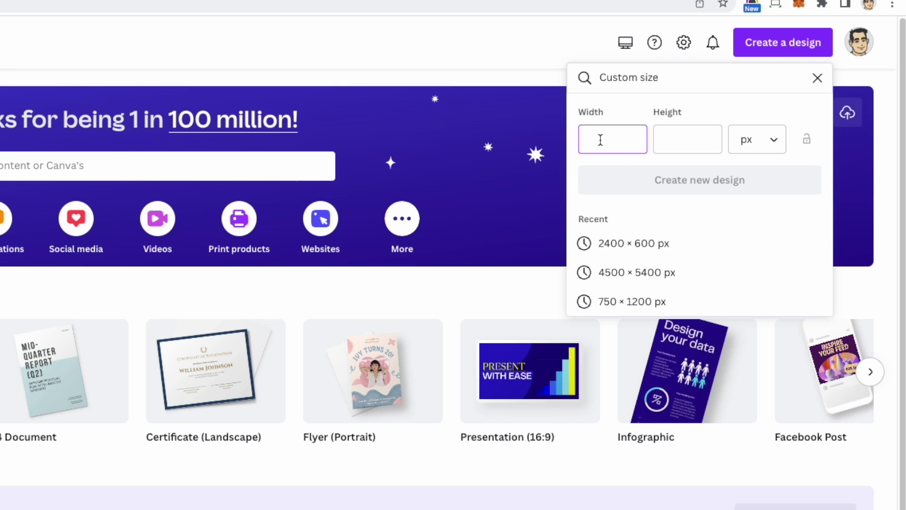
text(2400)
click(655, 133)
text(600)
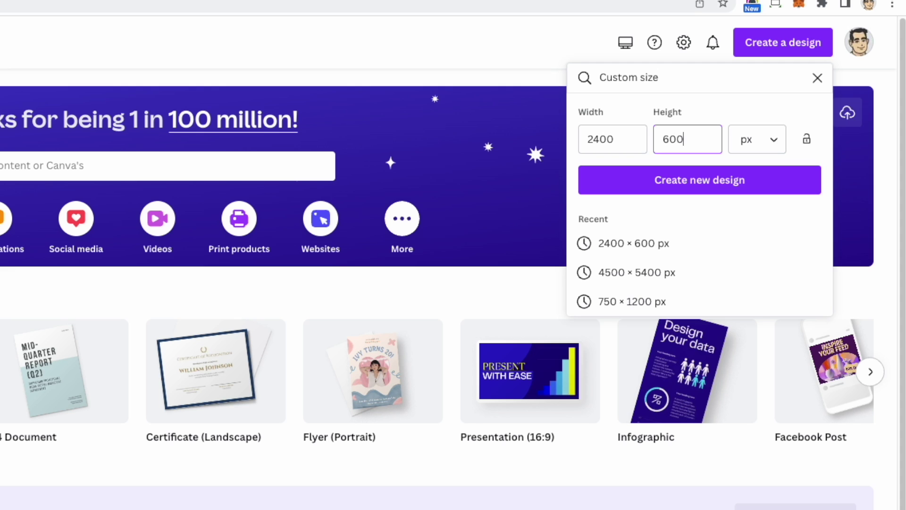
click(696, 189)
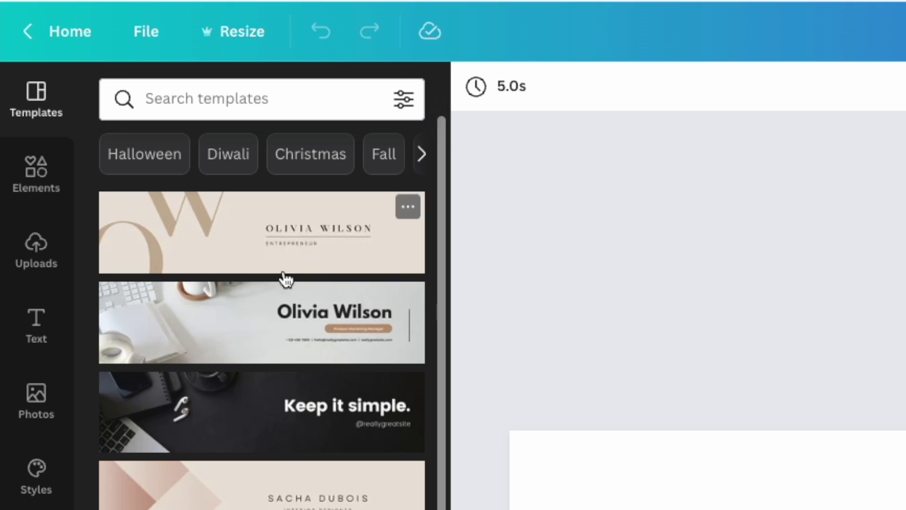
- Browse the banner templates and apply the leafy "The Natural Shop" template to the blank page
scroll(304, 348, down, 5)
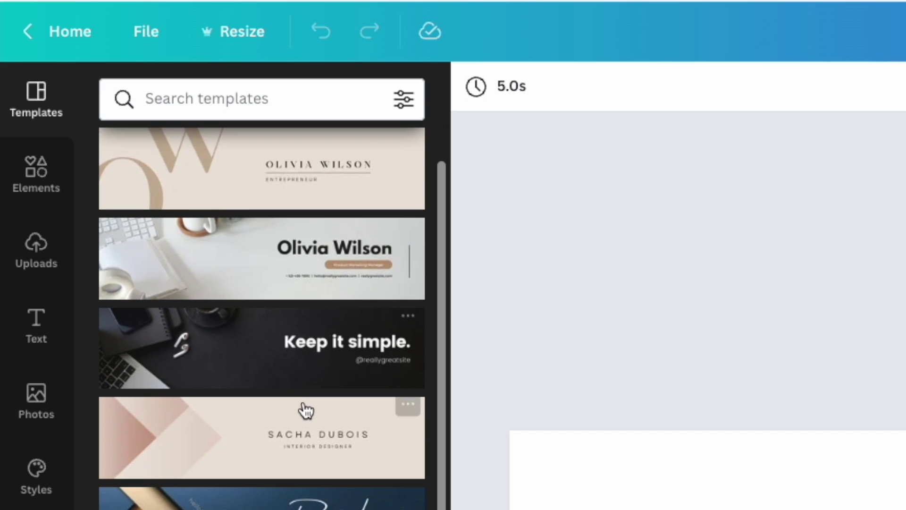
scroll(306, 410, down, 18)
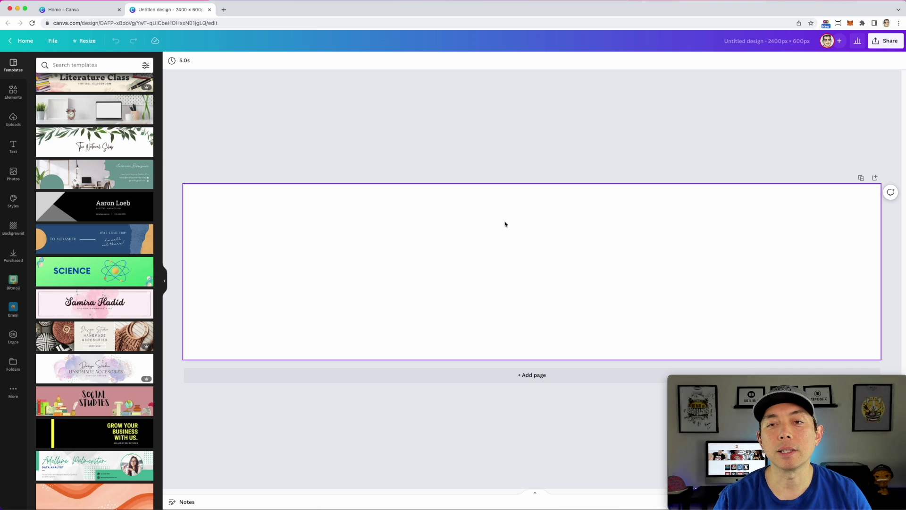
click(89, 135)
- Replace the word "Natural" in the banner title so that it reads "The Fun Shop"
click(547, 290)
click(547, 290)
click(539, 293)
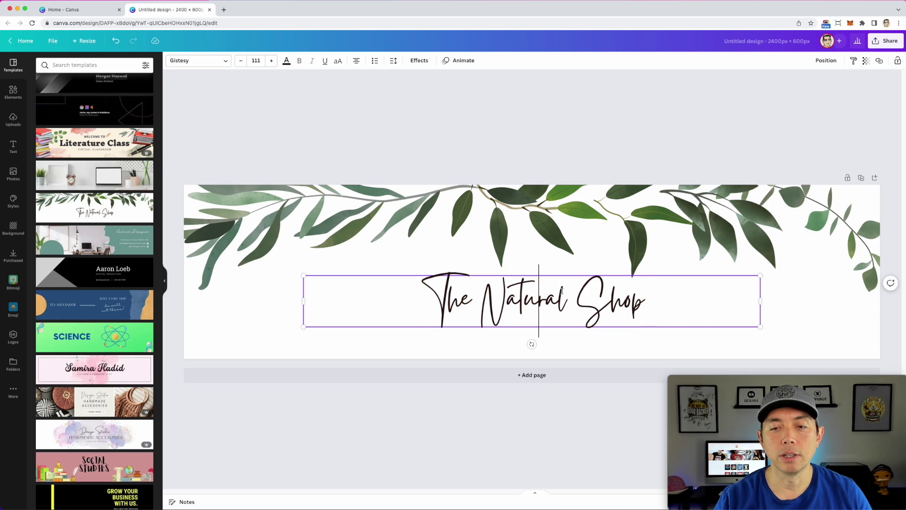
drag(566, 293, 494, 292)
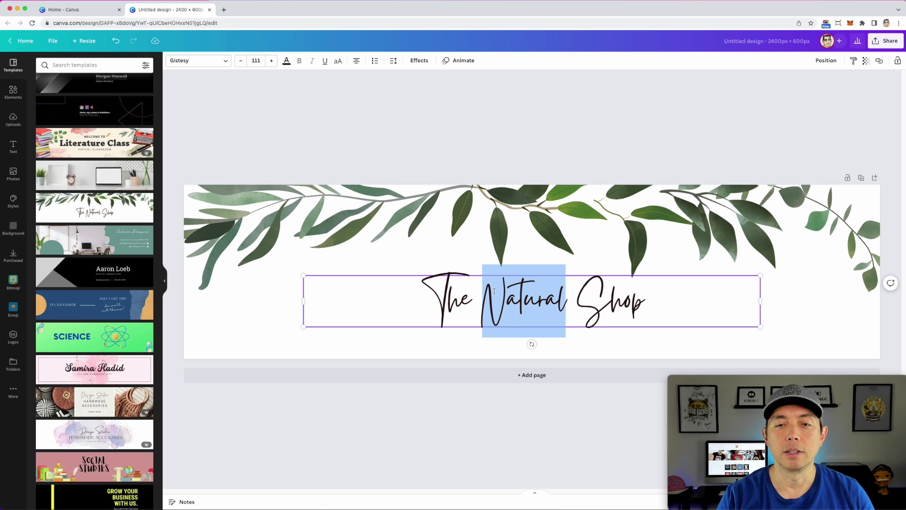
text(Fun)
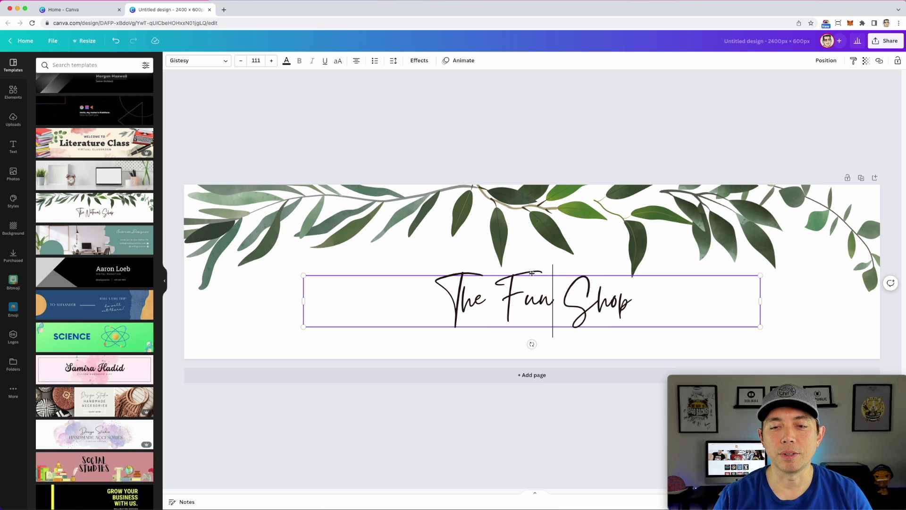
double_click(538, 295)
click(538, 120)
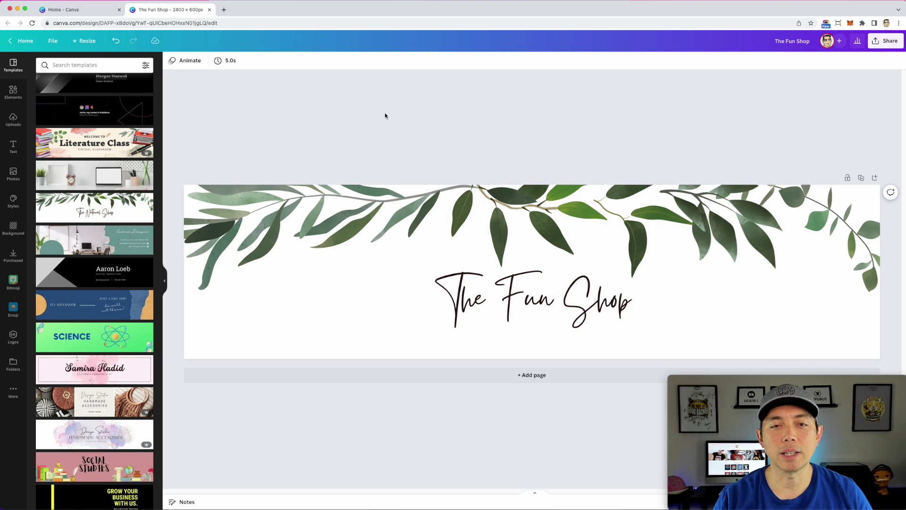
- Replace the current page with the "Literature Class" template
click(90, 141)
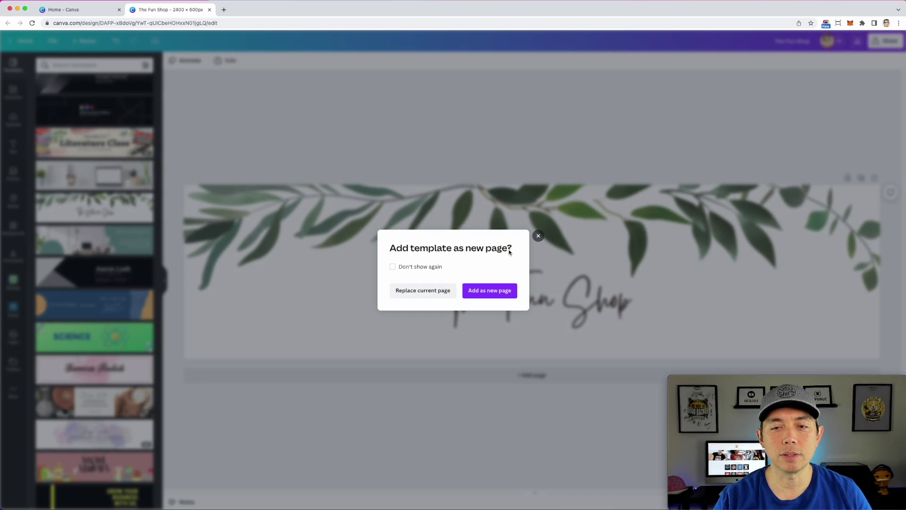
click(429, 297)
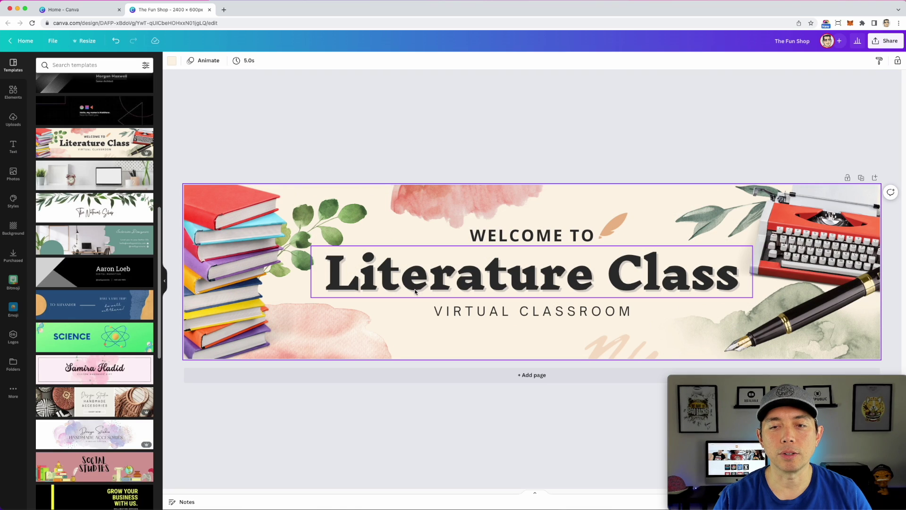
- Apply the pink watercolour "Custom Handmade Gift" template and change its large heading to "Your Name Here"
scroll(80, 106, down, 6)
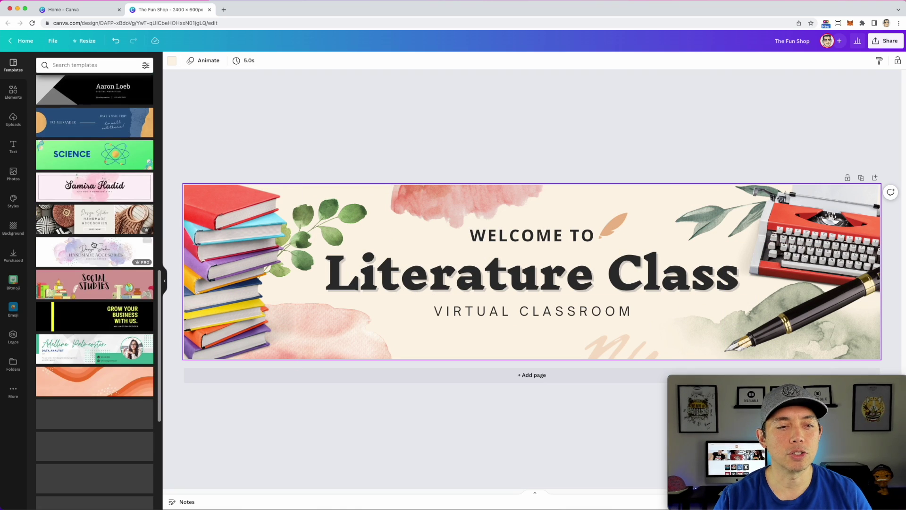
click(80, 106)
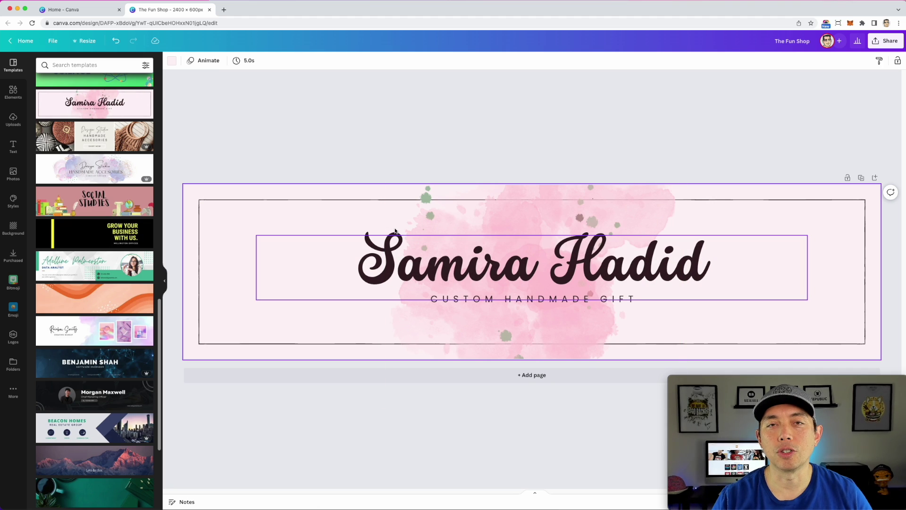
click(555, 267)
click(554, 265)
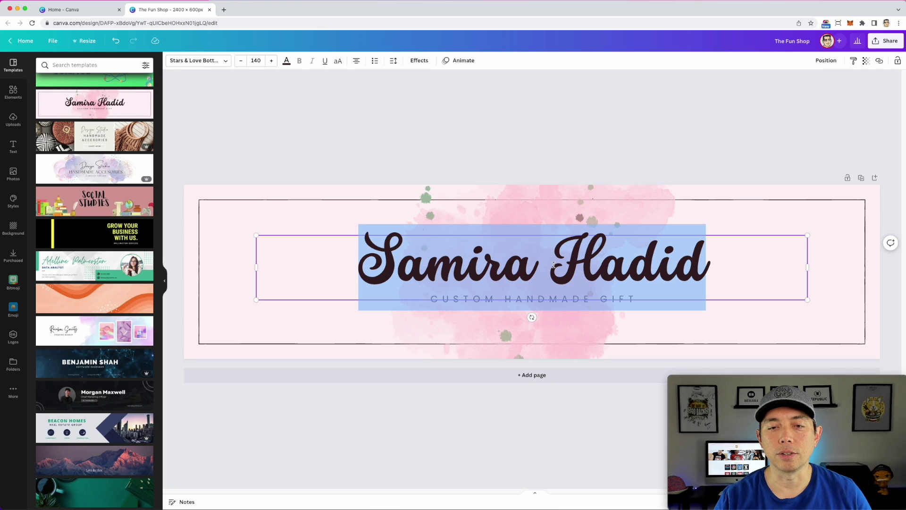
text(You)
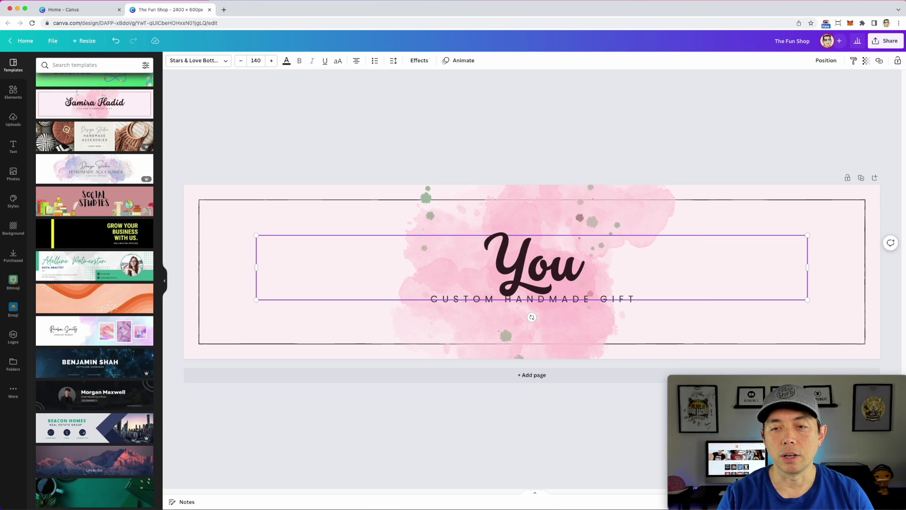
text(r Name)
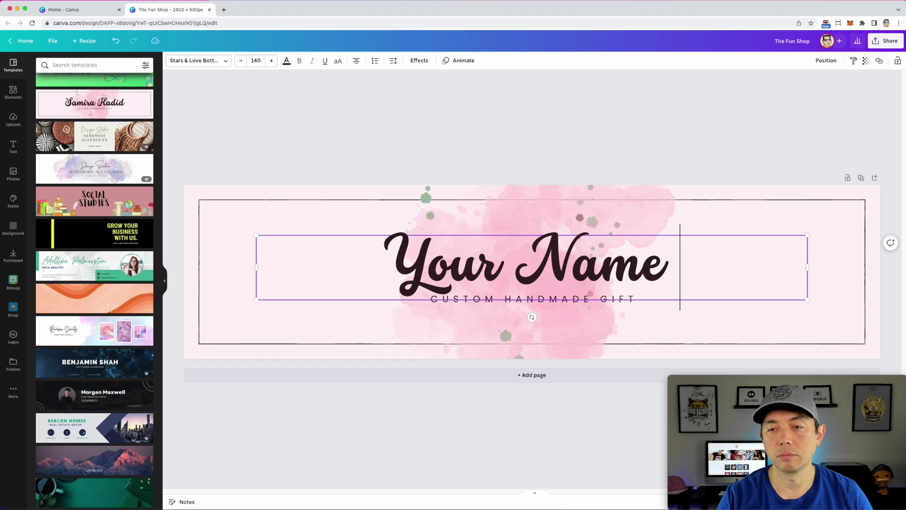
text( Here)
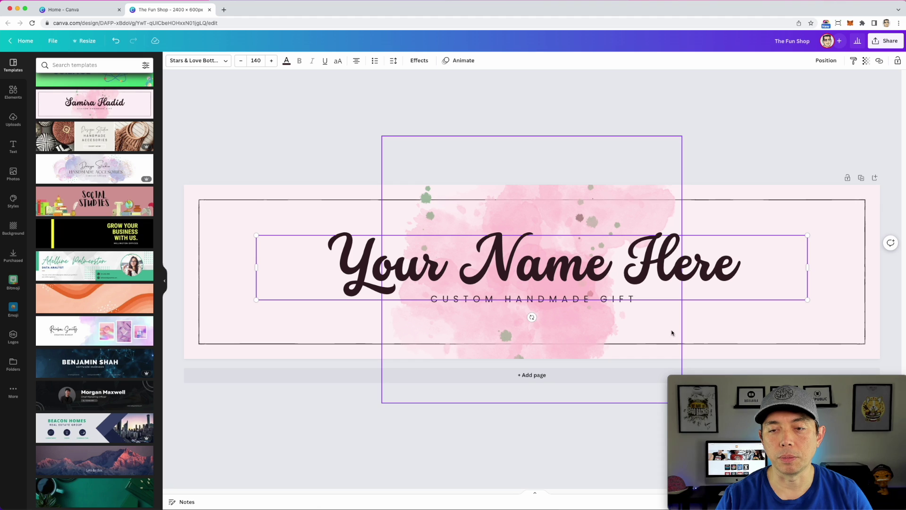
- Change the tagline beneath the "Your Name Here" heading to "CUSTOM STICKER & SHIRTS"
double_click(626, 300)
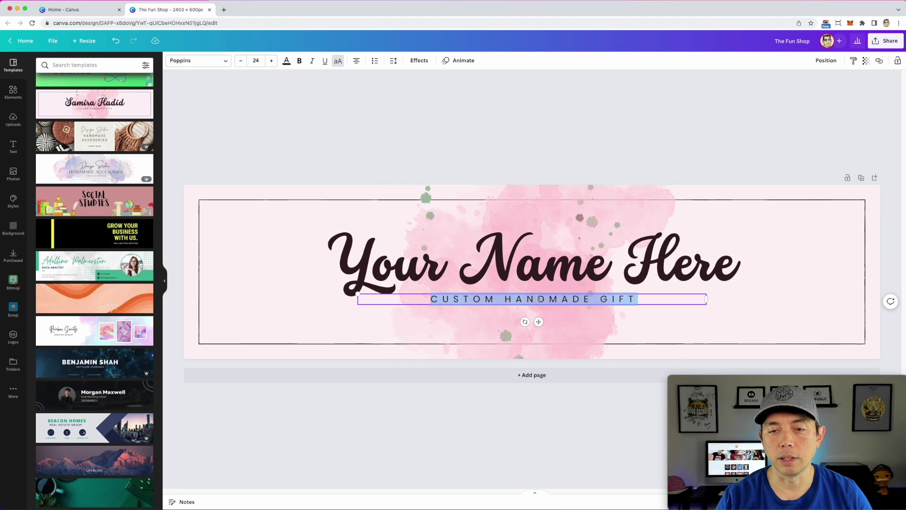
drag(504, 299, 680, 301)
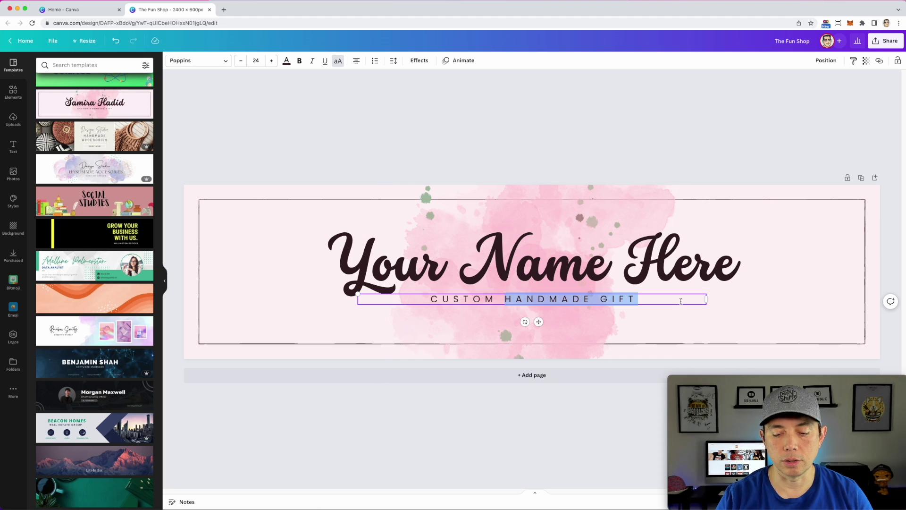
text(STICK)
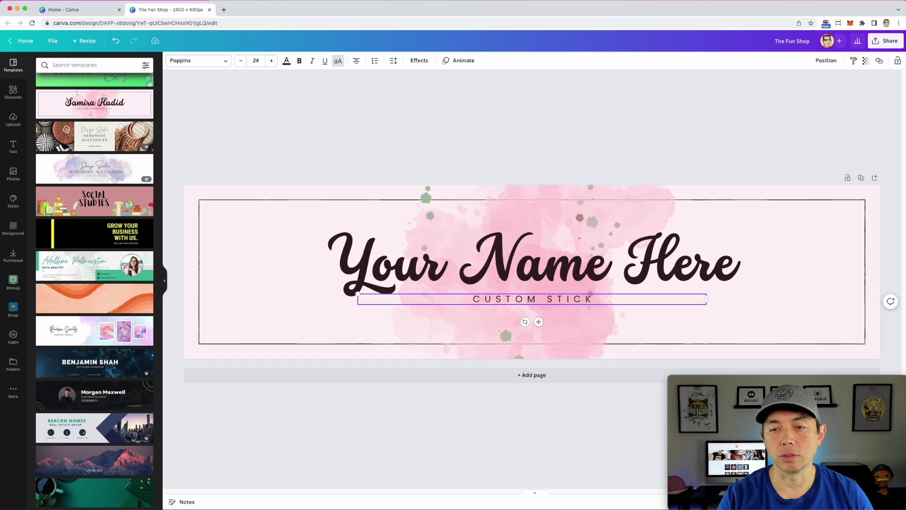
text(ERS AN)
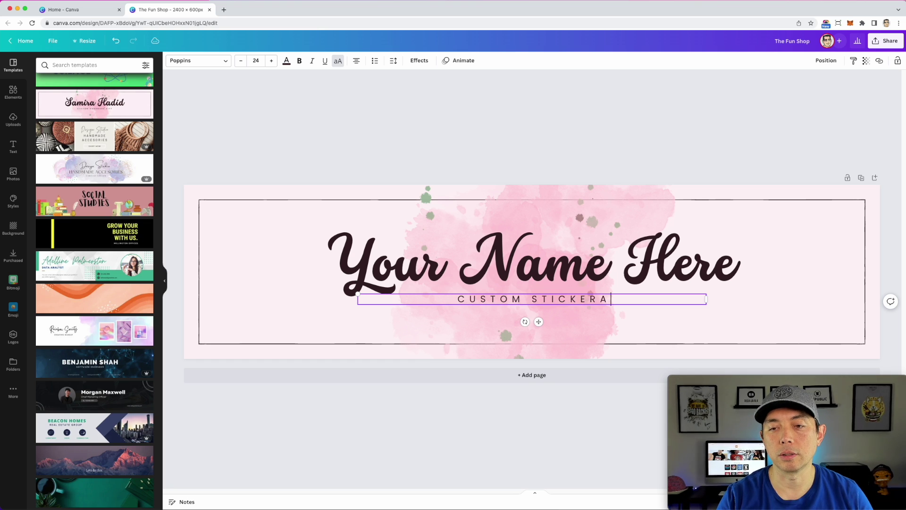
key(BackSpace)
key(BackSpace)
key(BackSpace)
key(BackSpace)
text(& SHIRT)
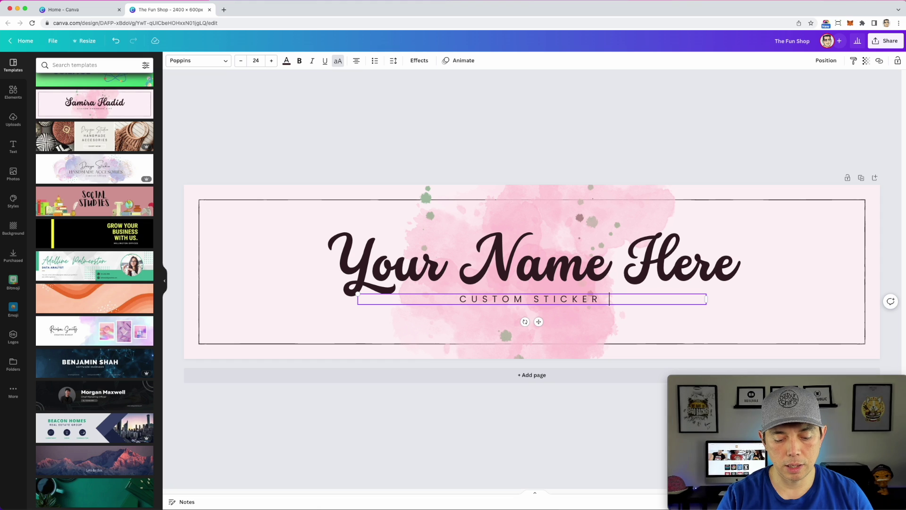
text(S)
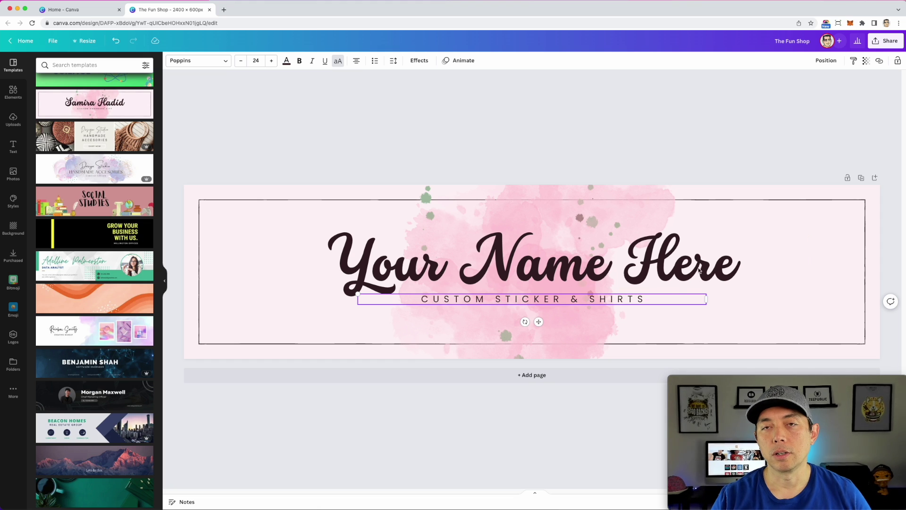
click(721, 164)
- Try several background colours on the banner and settle on light turquoise
click(619, 206)
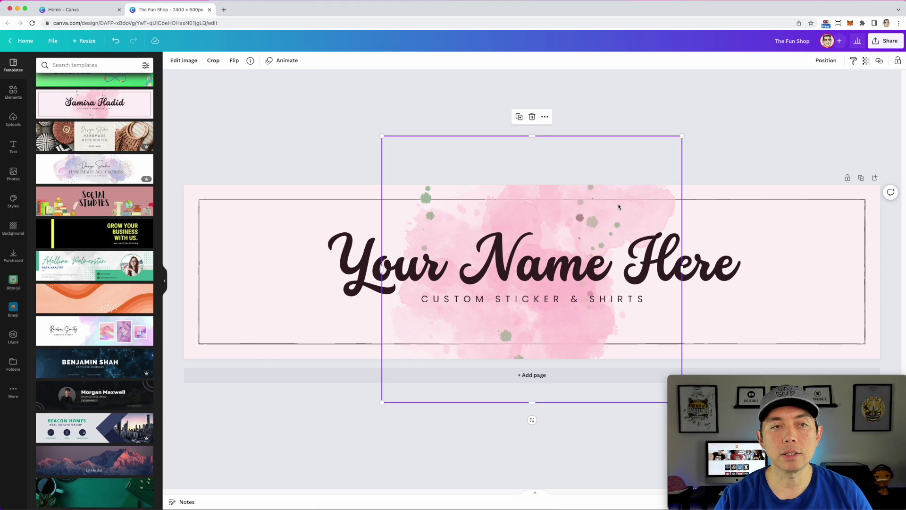
click(873, 208)
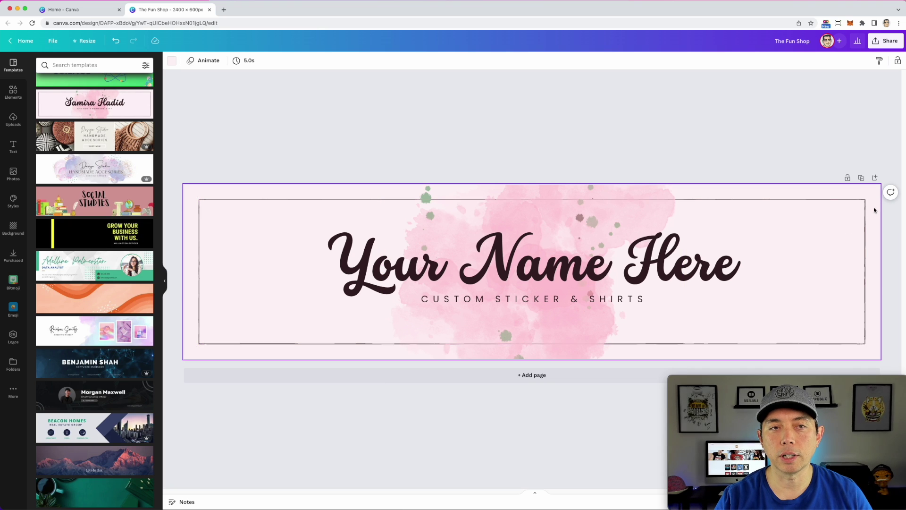
click(171, 60)
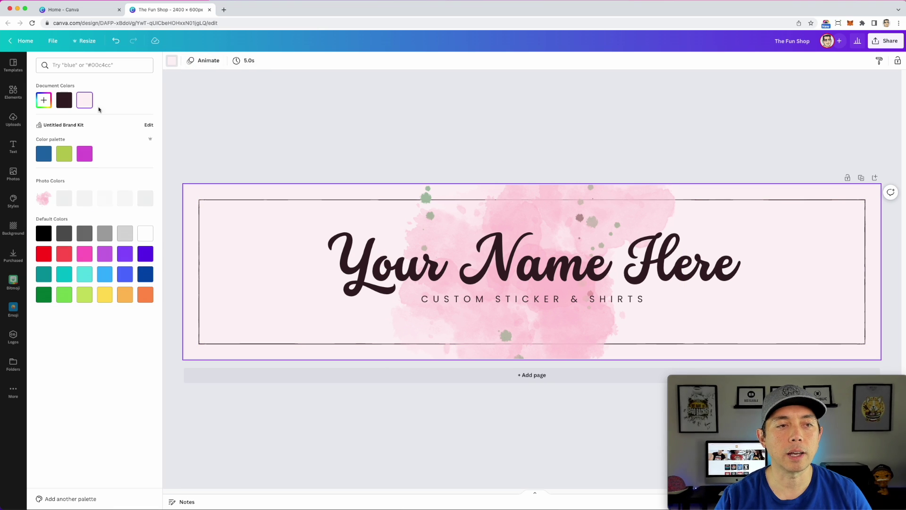
click(82, 156)
click(64, 154)
click(105, 238)
click(85, 274)
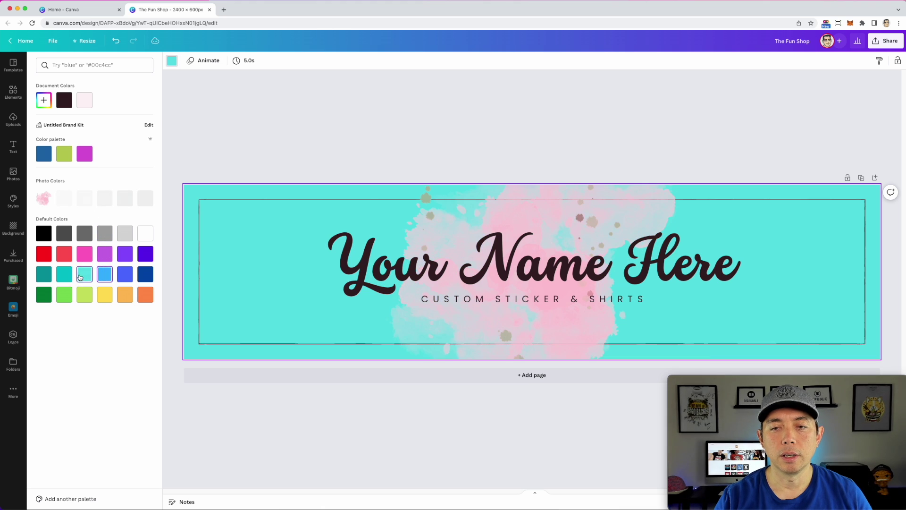
click(496, 105)
- Recolour the "Your Name Here" heading white
click(521, 268)
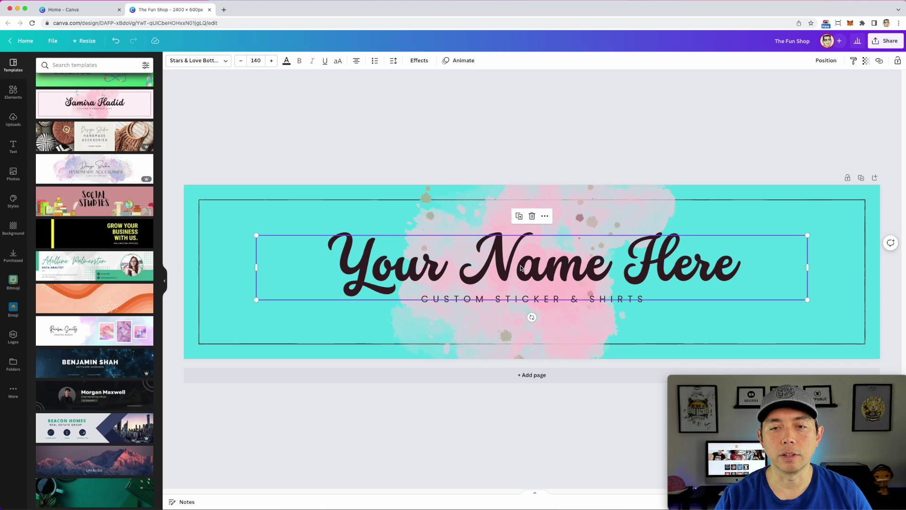
click(286, 62)
click(142, 232)
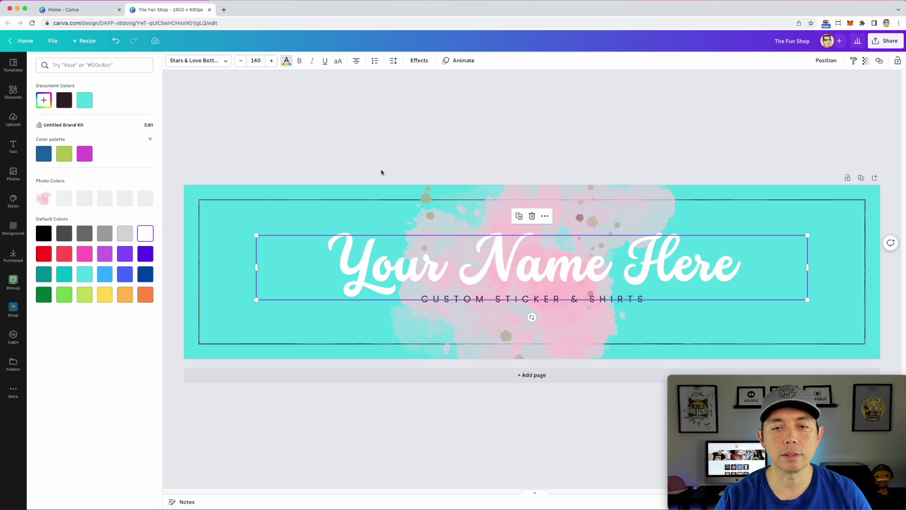
click(529, 130)
click(579, 104)
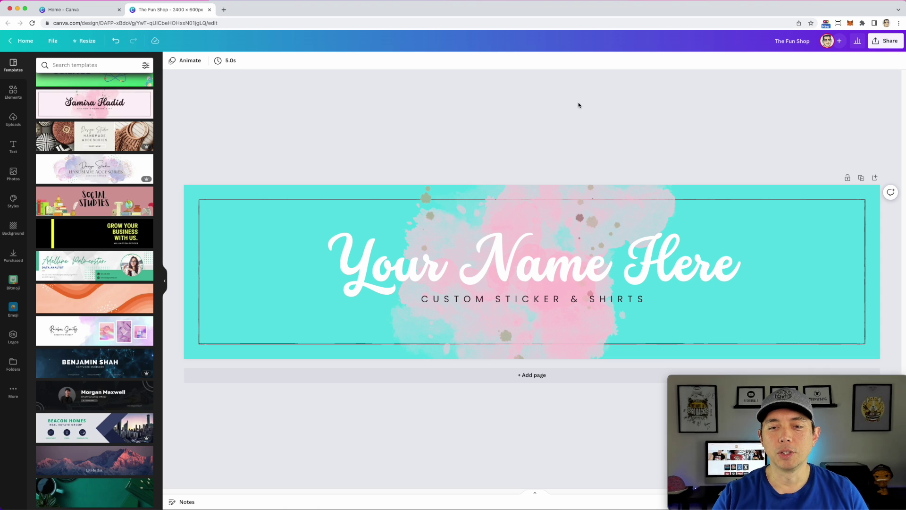
- Replace the current page with the watercolour "Design Studio Handmade Accesories" template
click(125, 169)
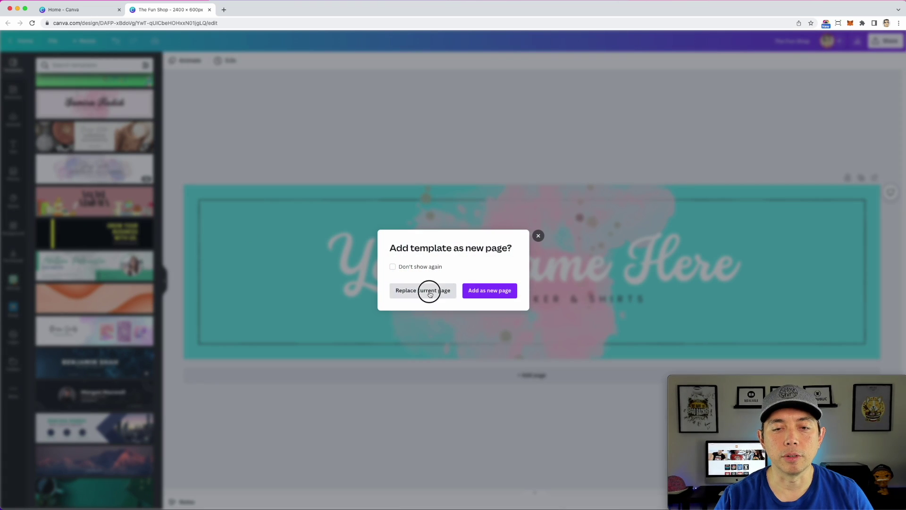
click(433, 291)
click(745, 267)
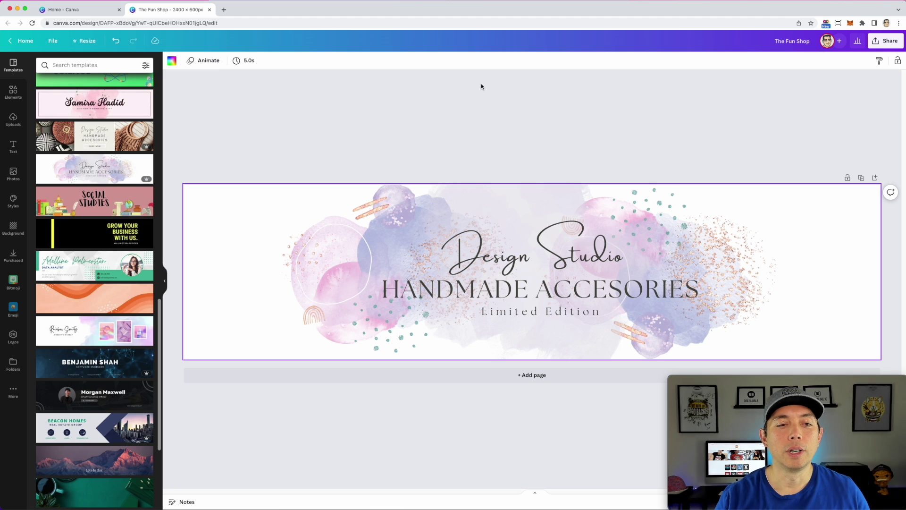
- Delete all of the template's text and graphics from the page
scroll(110, 194, down, 5)
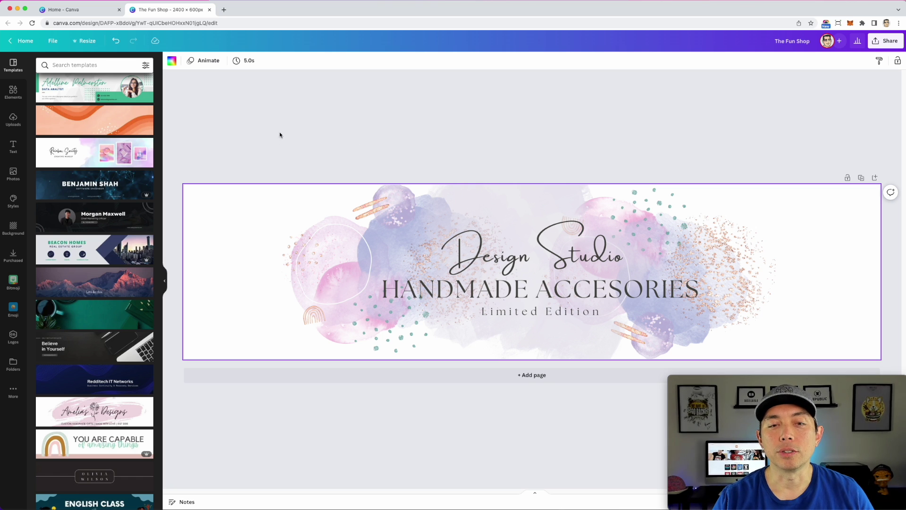
drag(263, 136, 815, 338)
key(Delete)
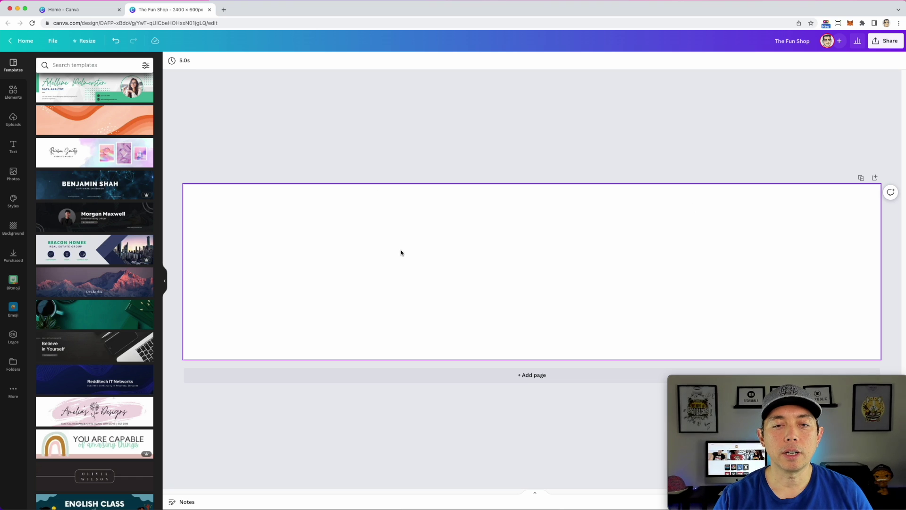
- Fill the empty page's background with black and open the uploaded files
click(515, 267)
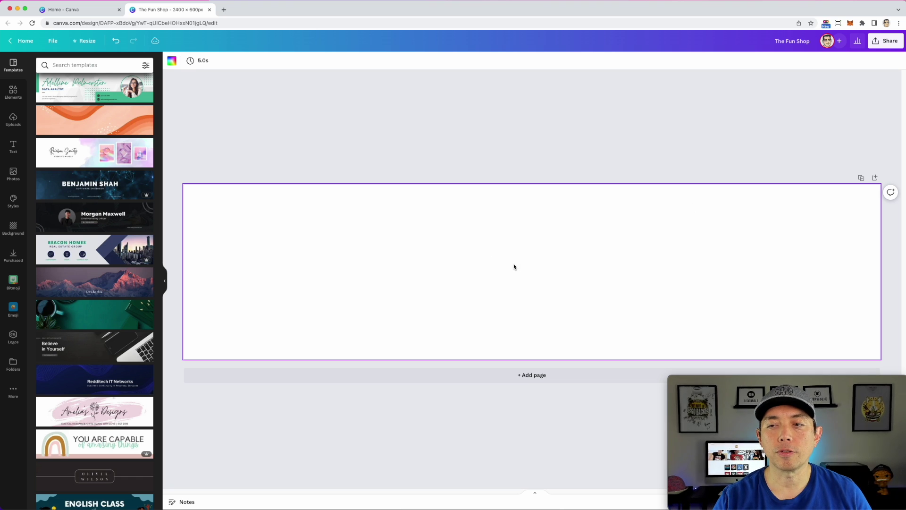
click(171, 63)
click(44, 194)
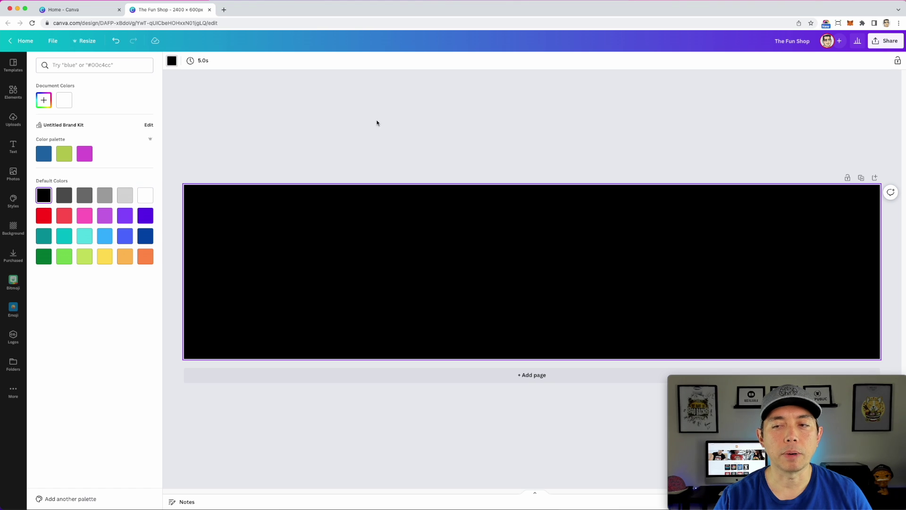
click(399, 125)
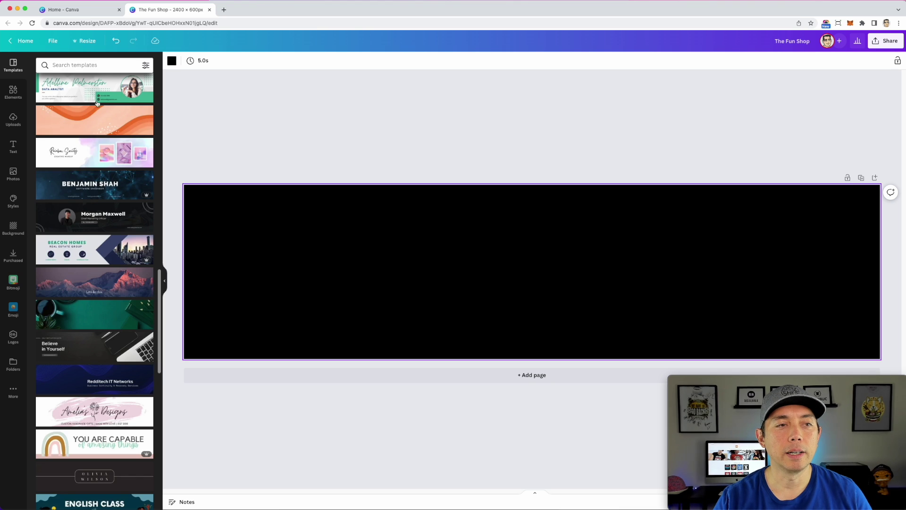
click(13, 121)
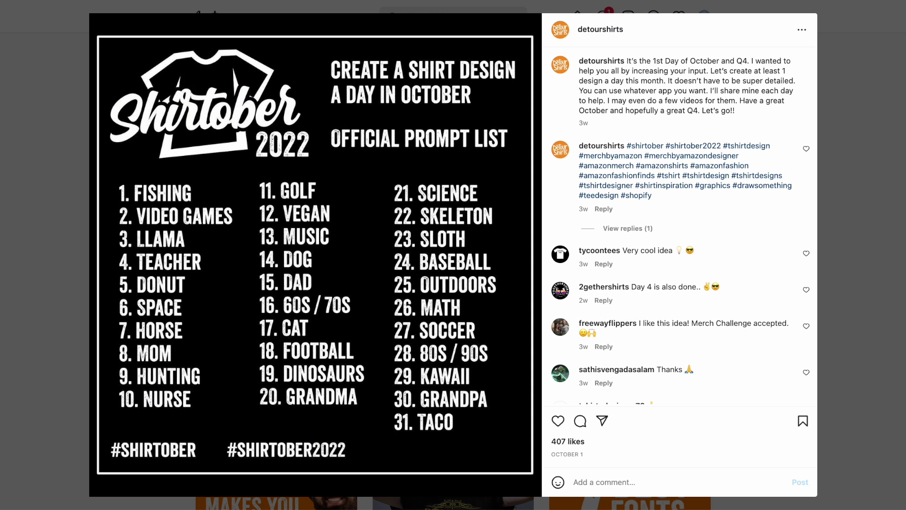
- On Instagram, close the Shirtober 2022 prompt list post and browse the detourshirts feed for the daily shirt designs
key(Escape)
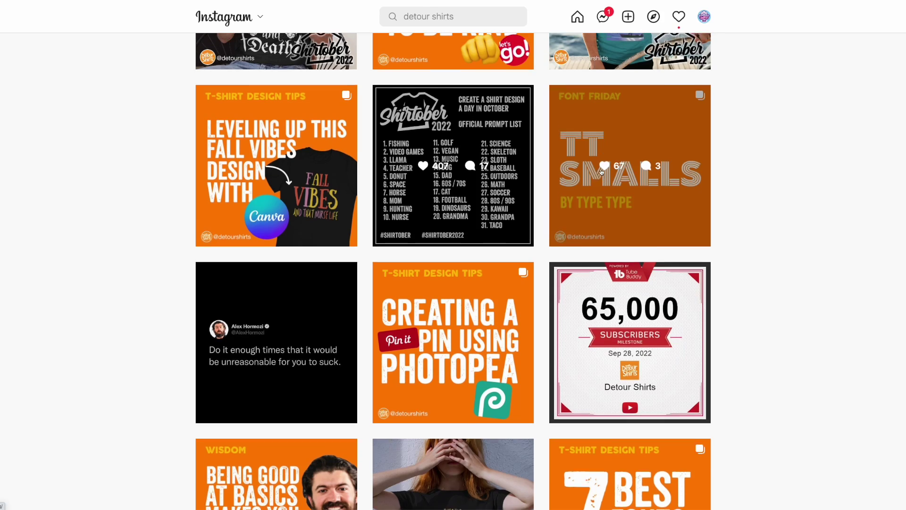
scroll(622, 204, up, 3)
scroll(622, 204, up, 6)
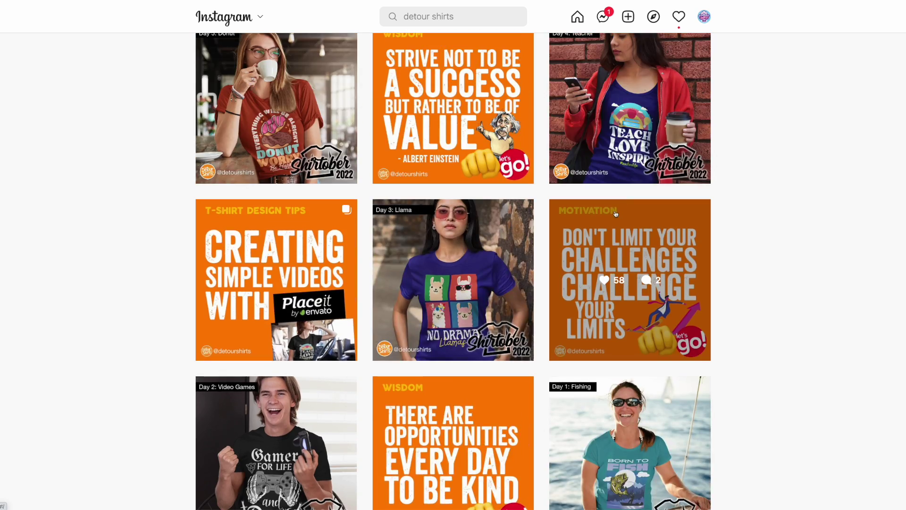
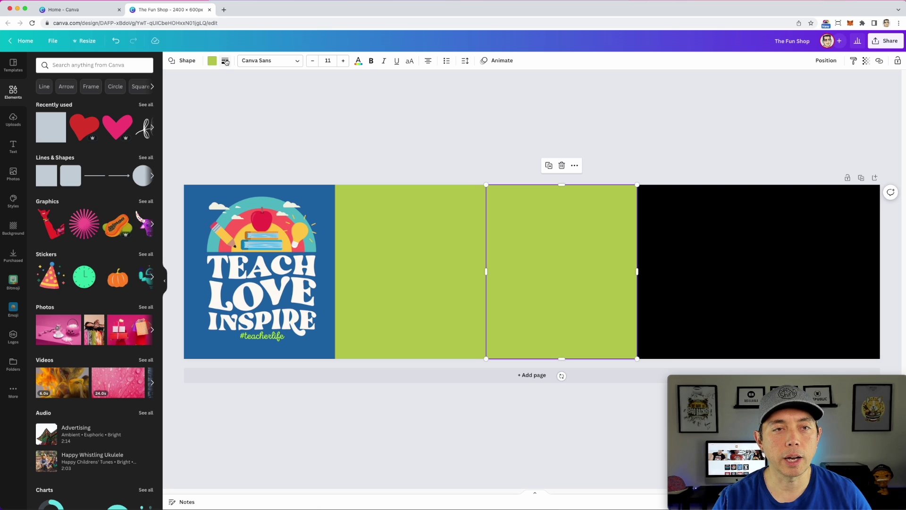
- Recolour the third rectangle from lime green to the brand palette's magenta
click(212, 61)
click(85, 101)
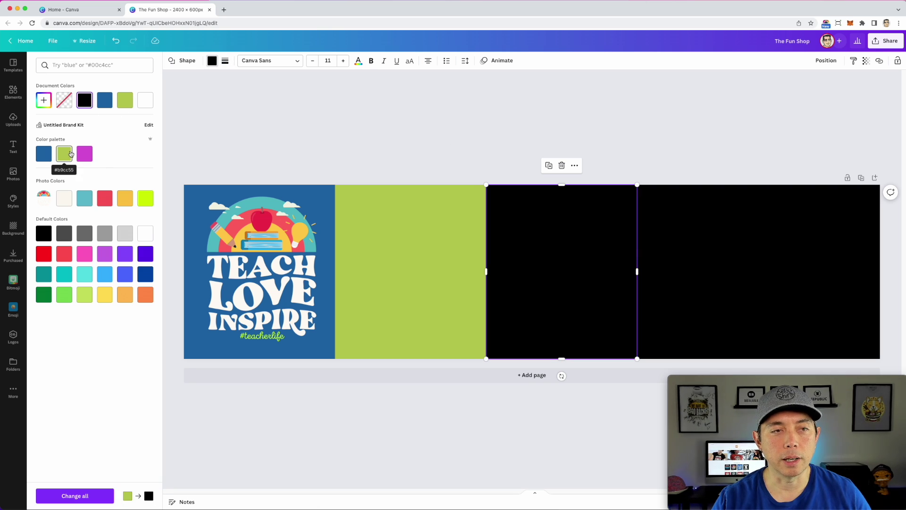
click(85, 154)
- Enlarge the blue, green and magenta rectangles together until they span the full width of the banner
shift+click(439, 191)
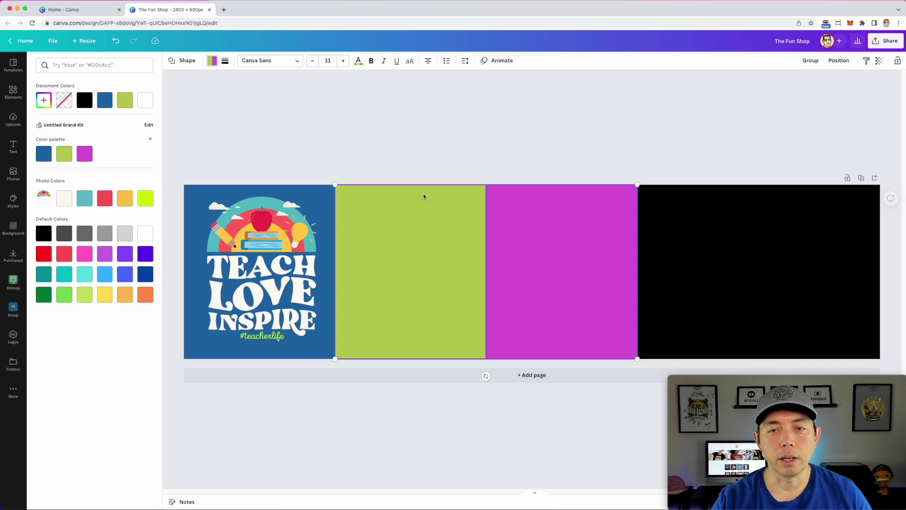
shift+click(325, 191)
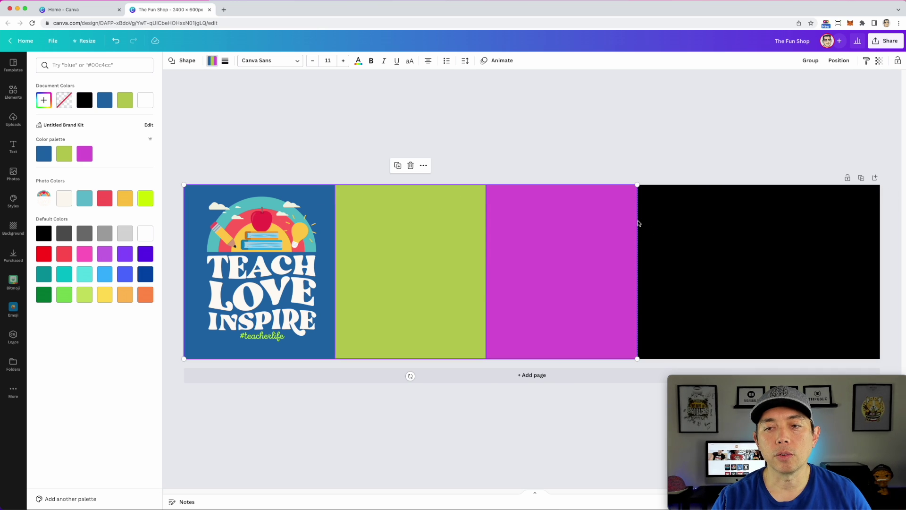
drag(638, 186, 903, 161)
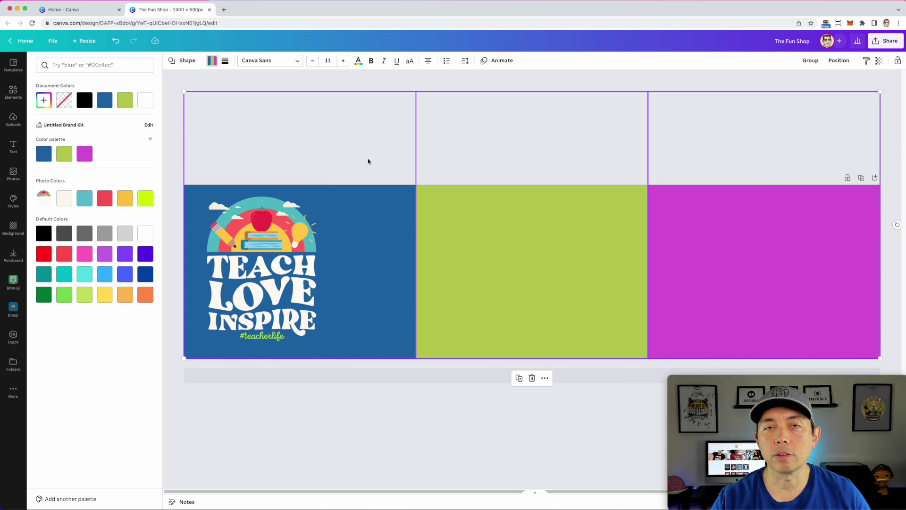
click(519, 164)
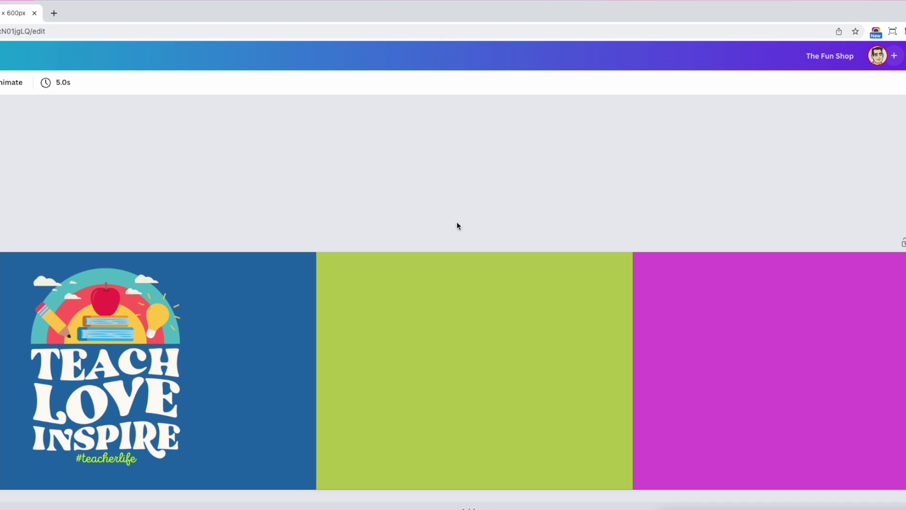
- Shorten the green, blue and magenta rectangles individually so that each one's upper edge meets the top of the banner
click(445, 279)
drag(479, 125, 467, 252)
click(265, 250)
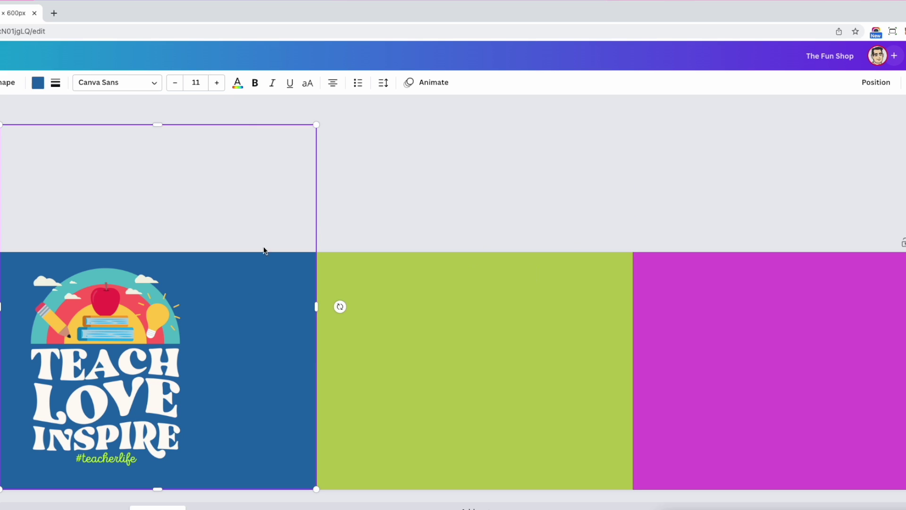
drag(162, 124, 157, 252)
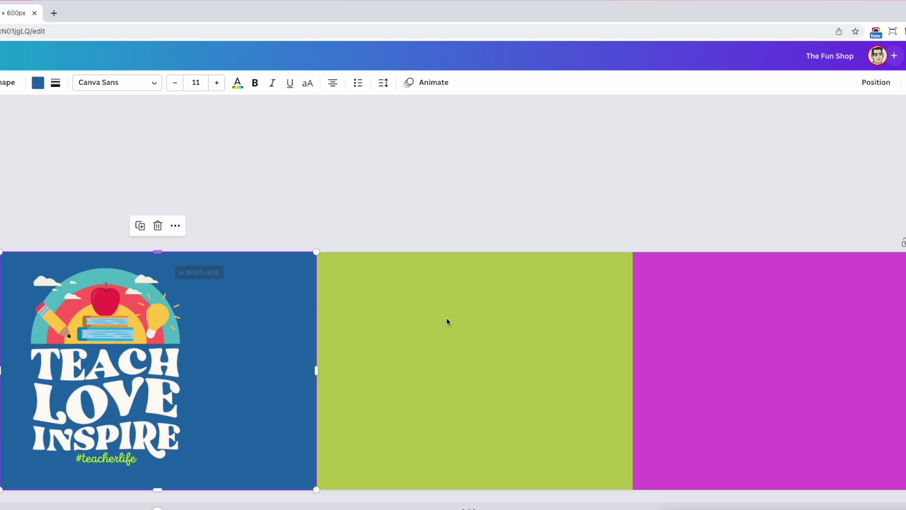
click(736, 291)
drag(791, 124, 794, 250)
- Scale the three rectangles down together to about three quarters of the banner's width and place a copy of the magenta one beside them
click(534, 331)
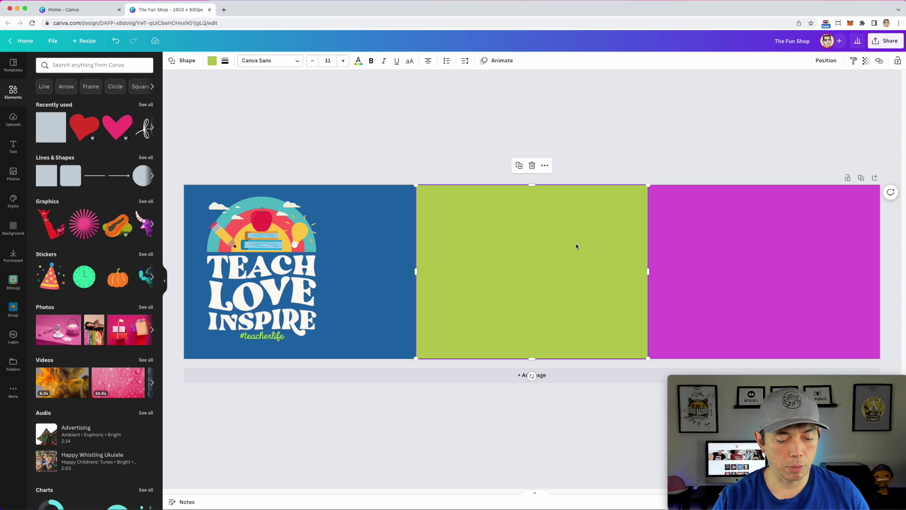
shift+click(409, 197)
shift+click(873, 208)
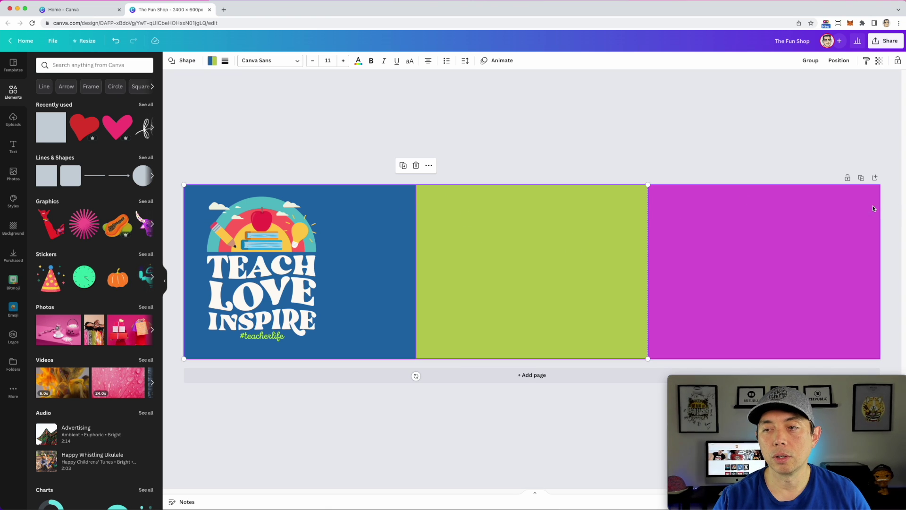
drag(880, 184, 692, 201)
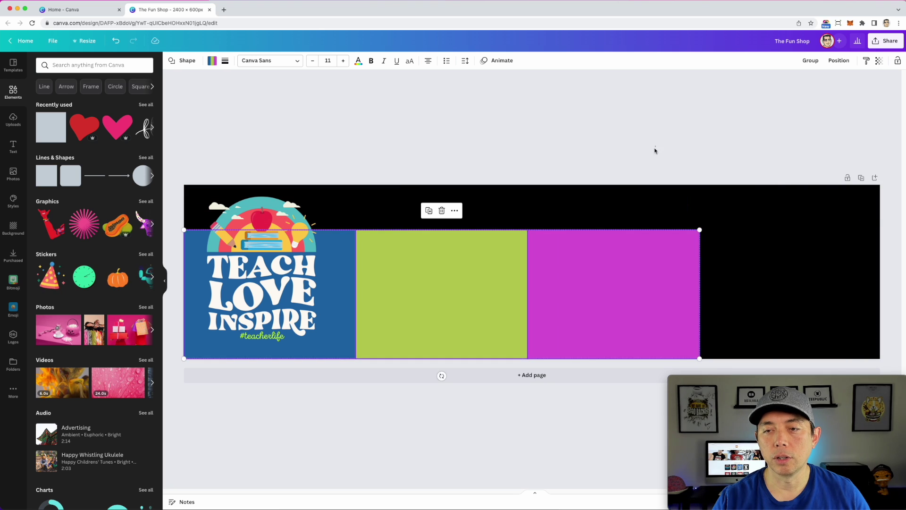
click(634, 256)
drag(617, 259, 788, 256)
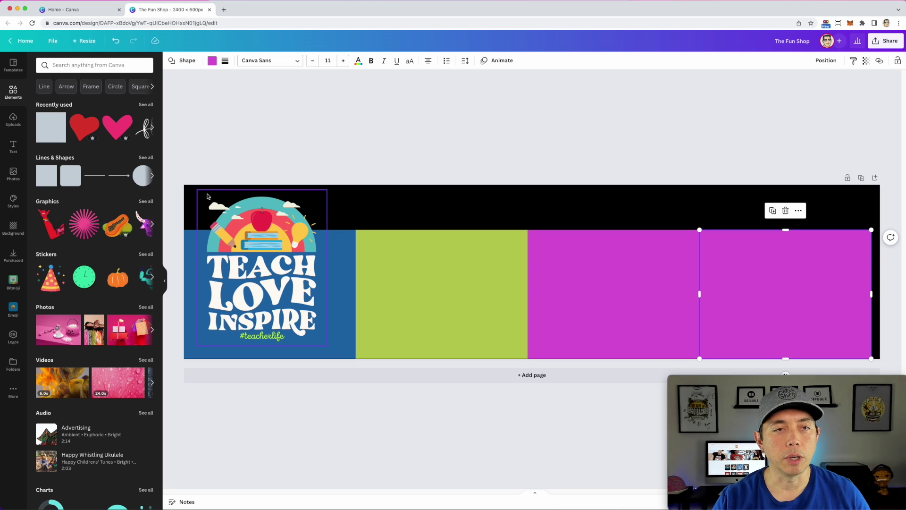
- Recolour the fourth rectangle in the document's blue and scale all four rectangles together to span the banner's full width
click(212, 61)
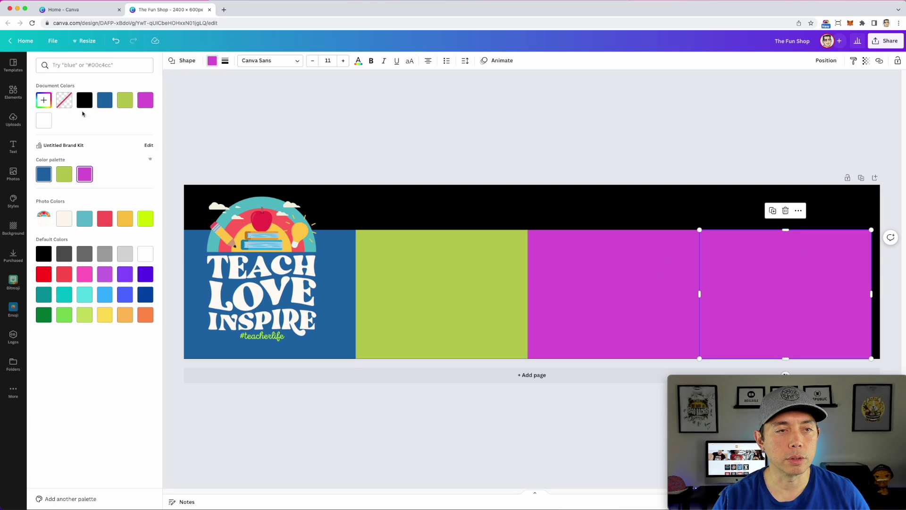
click(109, 103)
shift+click(579, 268)
shift+click(447, 256)
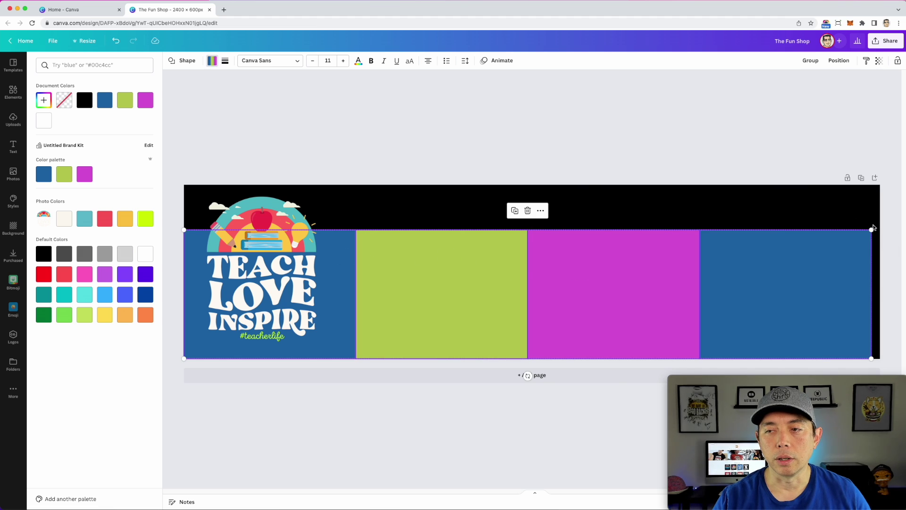
drag(869, 229, 879, 228)
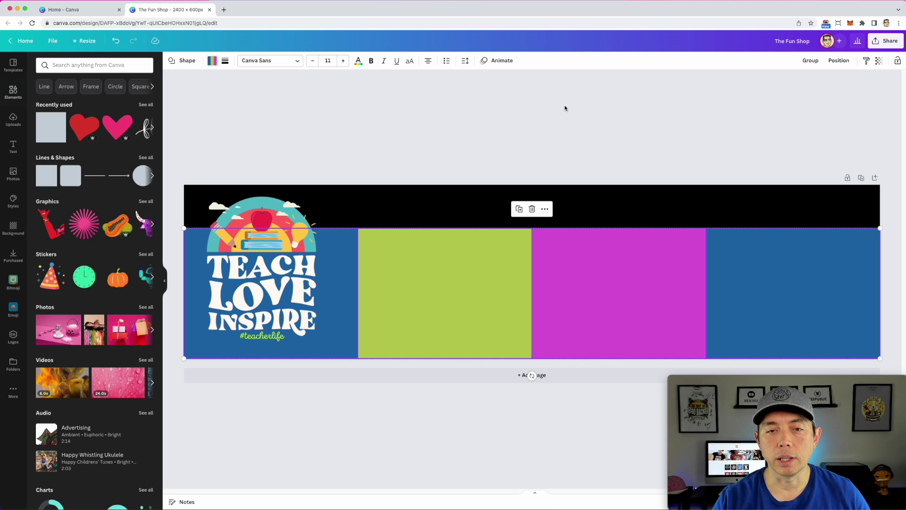
- Stretch the green, magenta and both blue rectangles upward one by one to the banner's full 600 px height
click(447, 126)
click(453, 265)
drag(445, 229, 445, 184)
click(592, 244)
drag(620, 229, 619, 185)
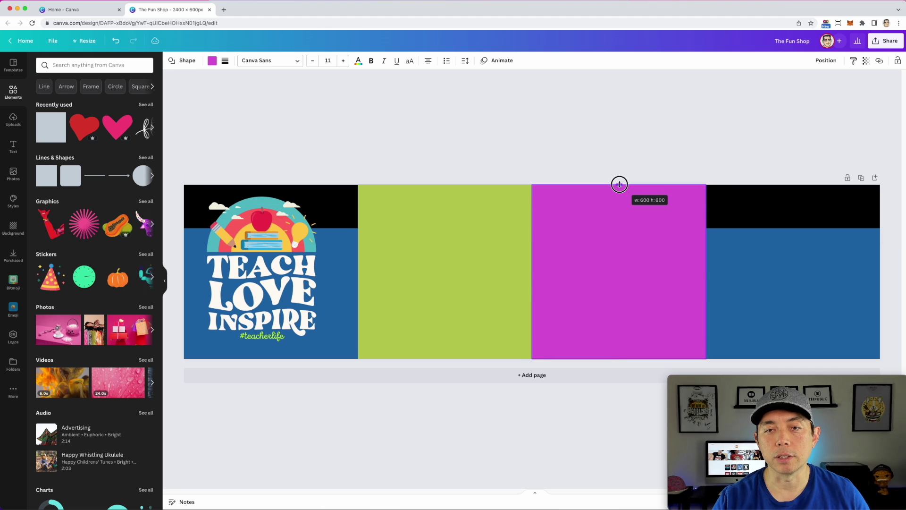
click(779, 253)
drag(796, 229, 792, 185)
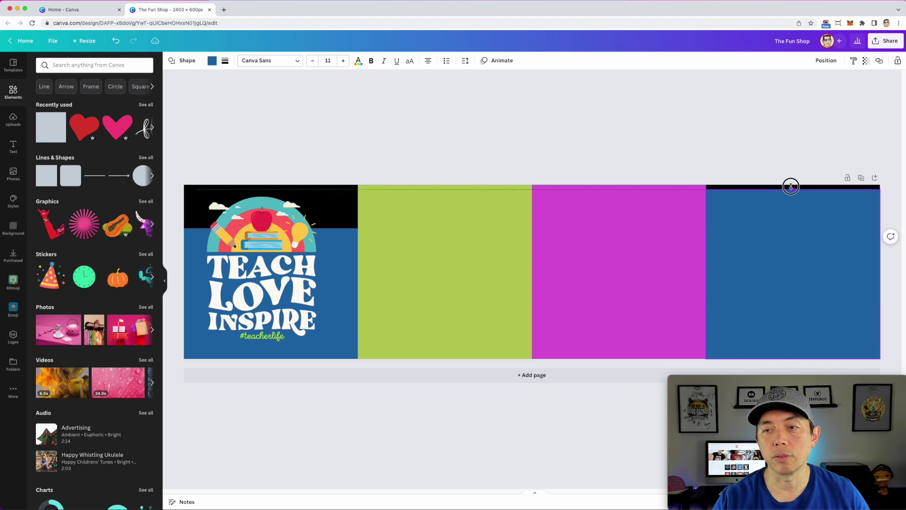
click(350, 241)
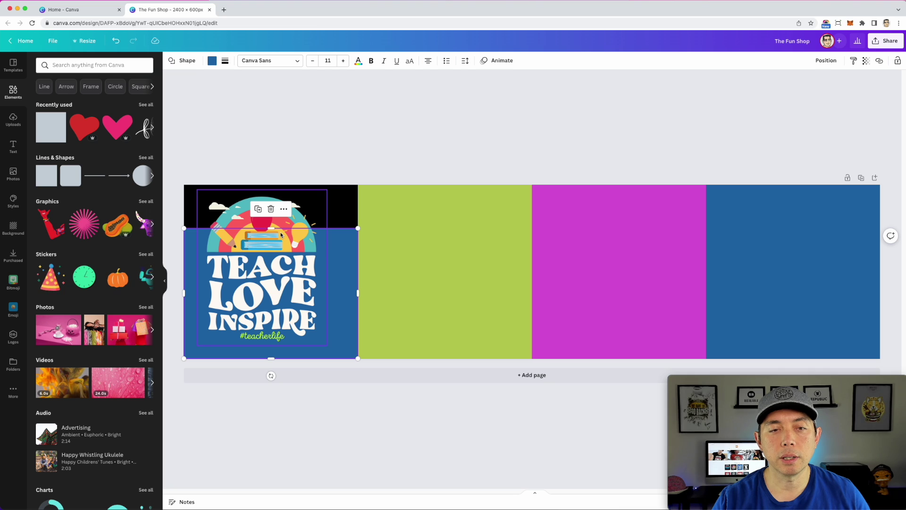
drag(271, 228, 277, 185)
- Centre the Teach Love Inspire design on the first blue rectangle
click(299, 140)
drag(264, 264, 273, 265)
click(171, 145)
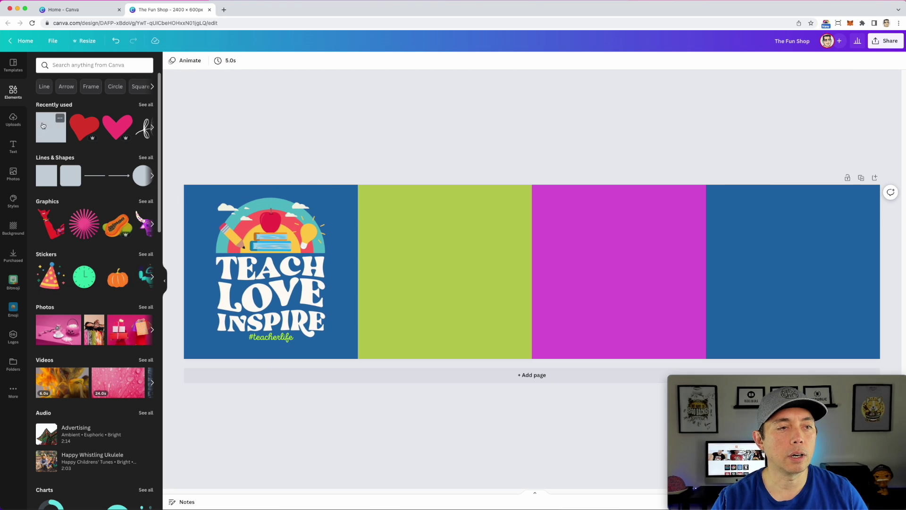
- Place the uploaded This Dad Loves Crafts design on the green rectangle, enlarge it to nearly full height and centre it
click(13, 119)
drag(66, 150, 422, 241)
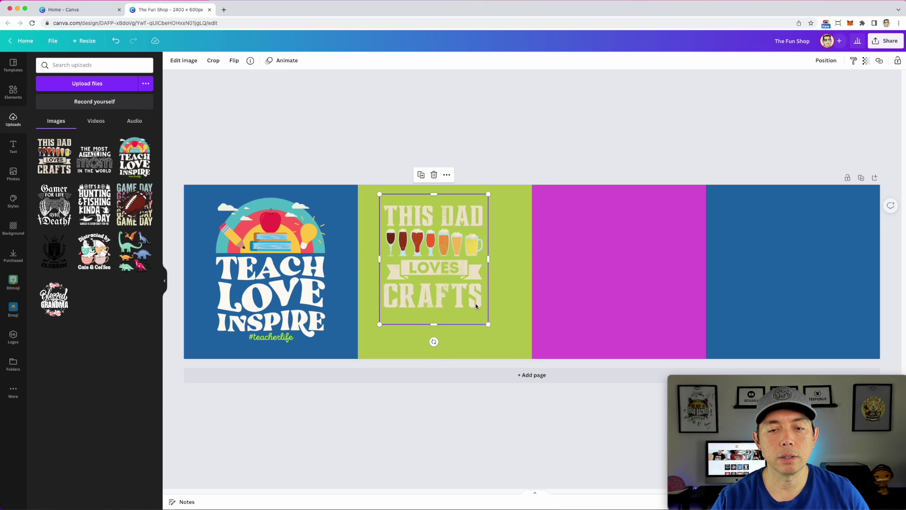
drag(489, 325, 519, 356)
drag(457, 277, 458, 276)
- Add the uploaded Game Day football design, enlarge it to nearly full banner height and position it on the fourth rectangle
drag(138, 205, 604, 264)
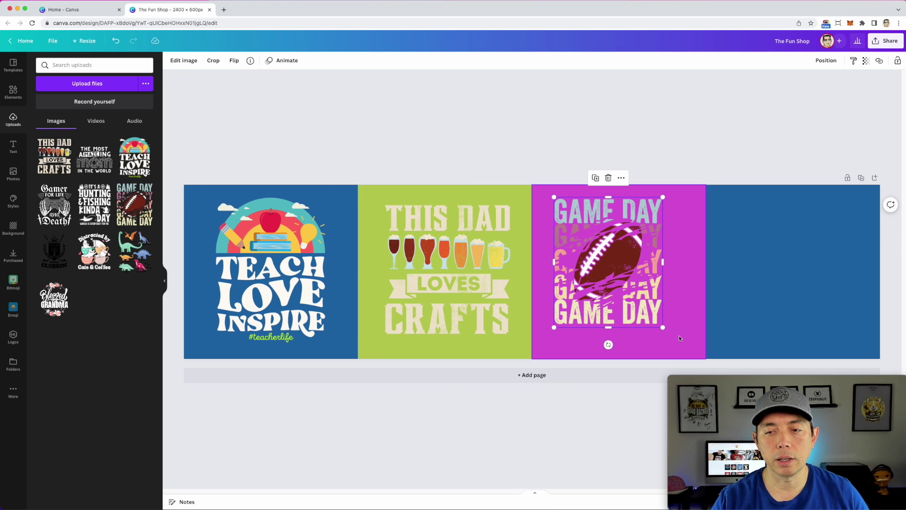
drag(663, 327, 683, 352)
drag(654, 272, 787, 272)
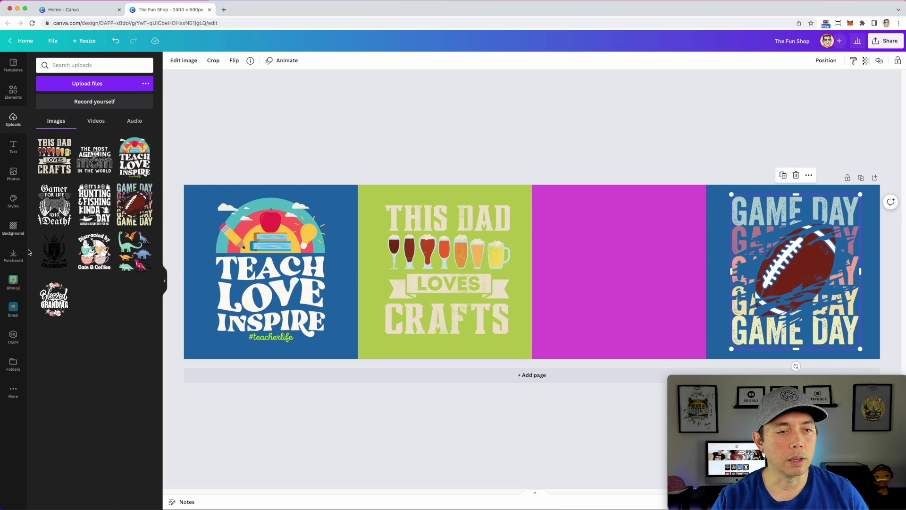
- Place the uploaded Distracted by Cats & Coffee design on the magenta rectangle, enlarge it and centre it
drag(95, 250, 604, 262)
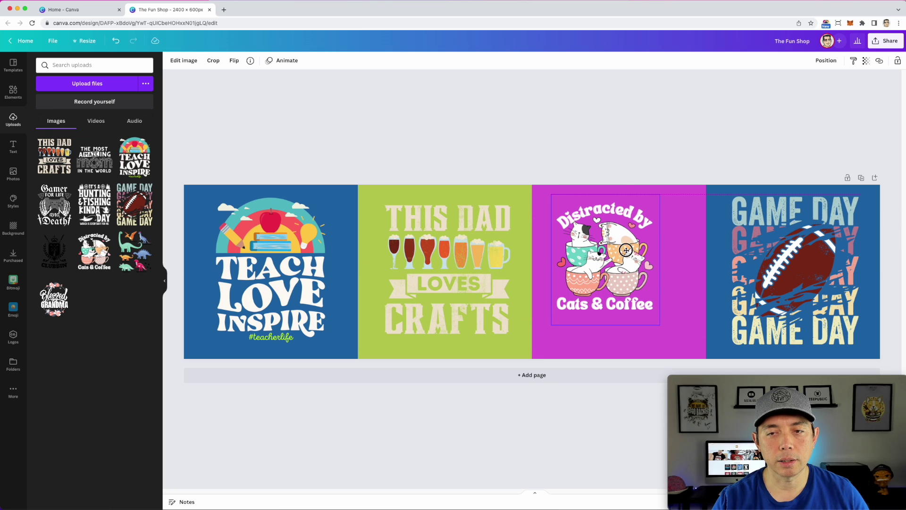
drag(660, 323, 689, 359)
drag(627, 263, 626, 258)
click(528, 100)
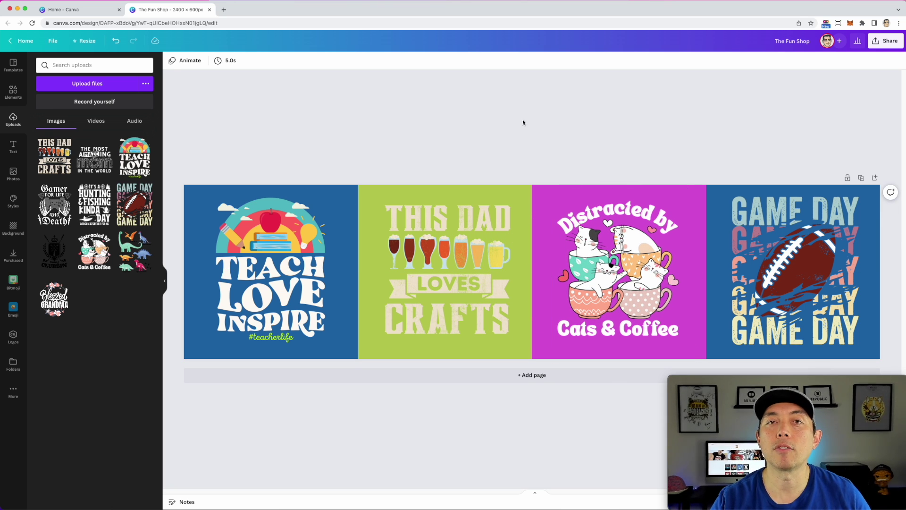
- Recolour the green rectangle behind the This Dad Loves Crafts design to black
click(523, 192)
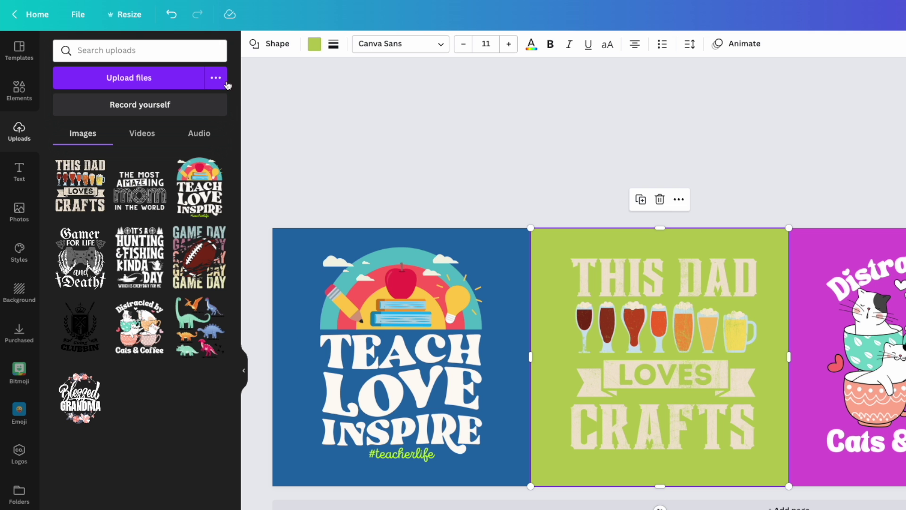
click(314, 44)
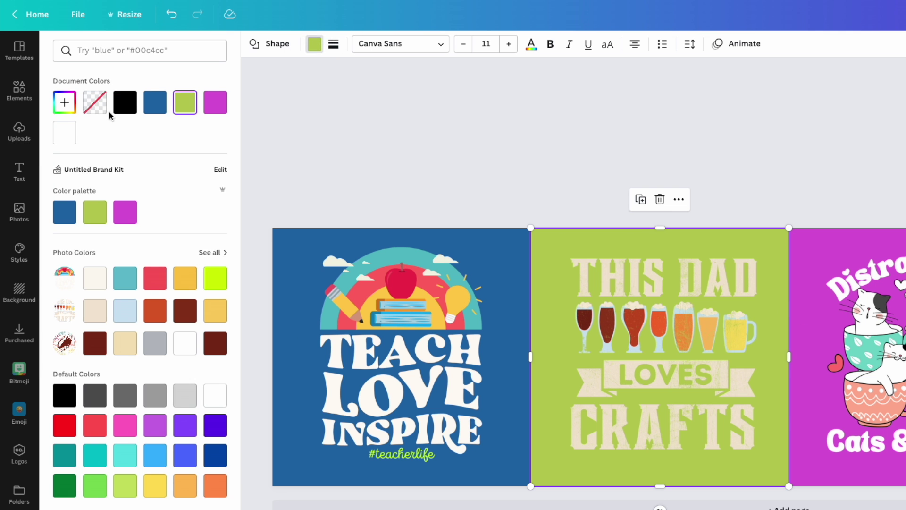
click(125, 101)
click(855, 144)
- Try dark red on the rectangle behind the Game Day design and settle on the default dark grey
click(817, 191)
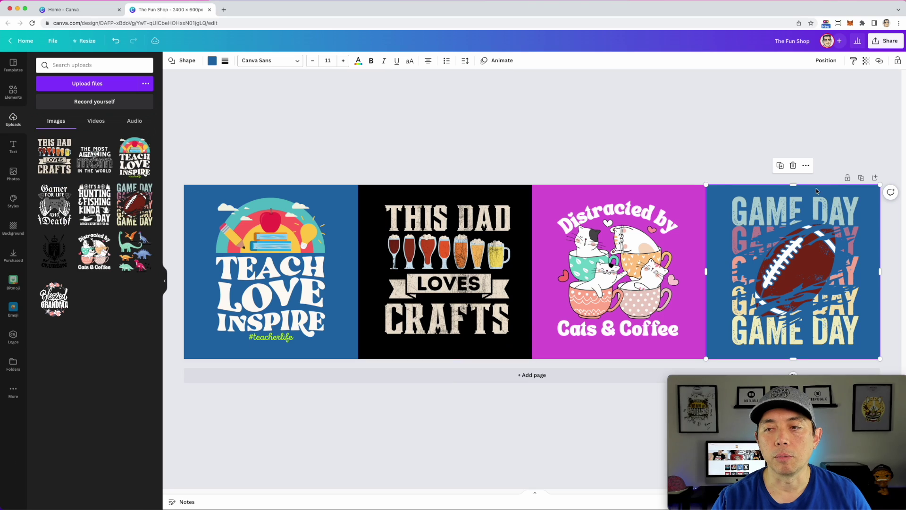
click(212, 62)
click(123, 219)
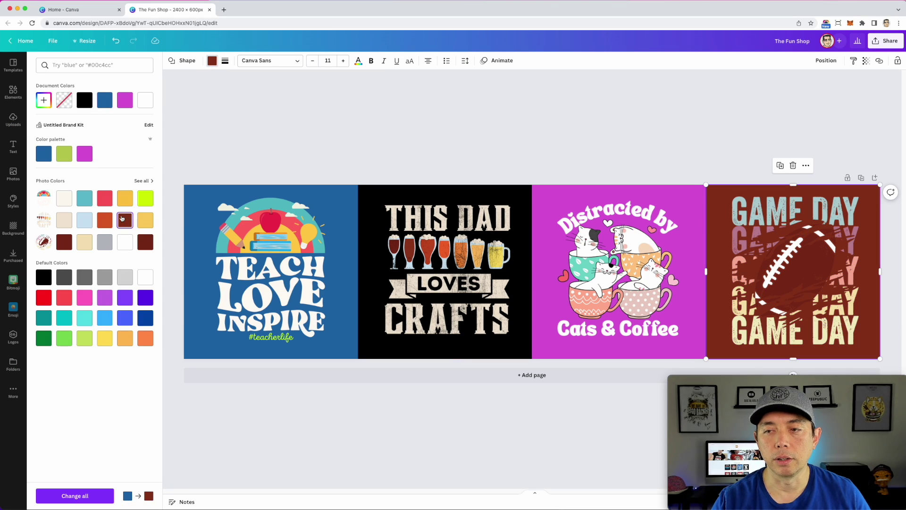
click(69, 279)
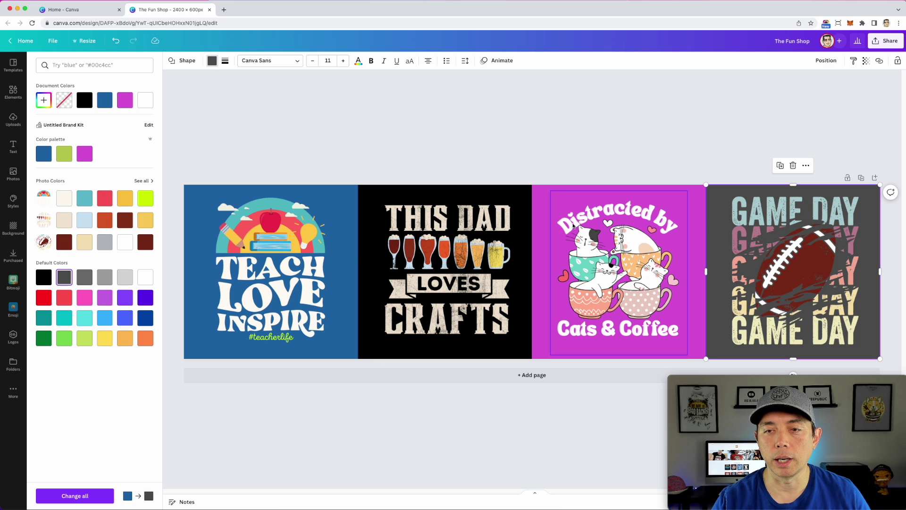
- Recolour the magenta rectangle behind the cats design to the orange-red photo colour from the This Dad Loves Crafts design
click(539, 194)
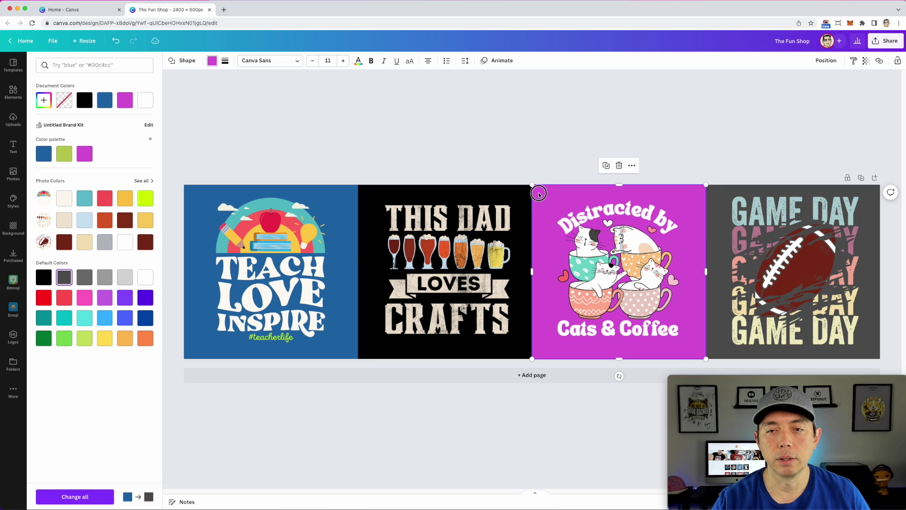
click(105, 220)
key(Escape)
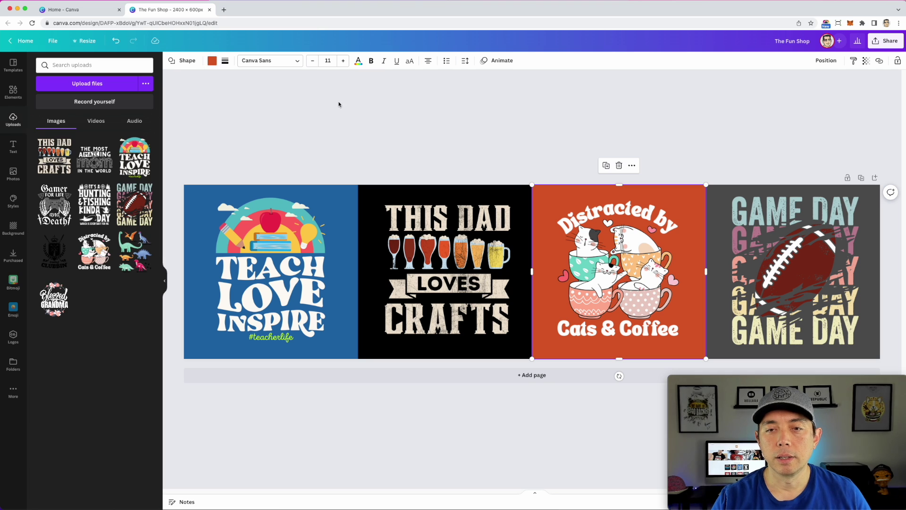
click(326, 99)
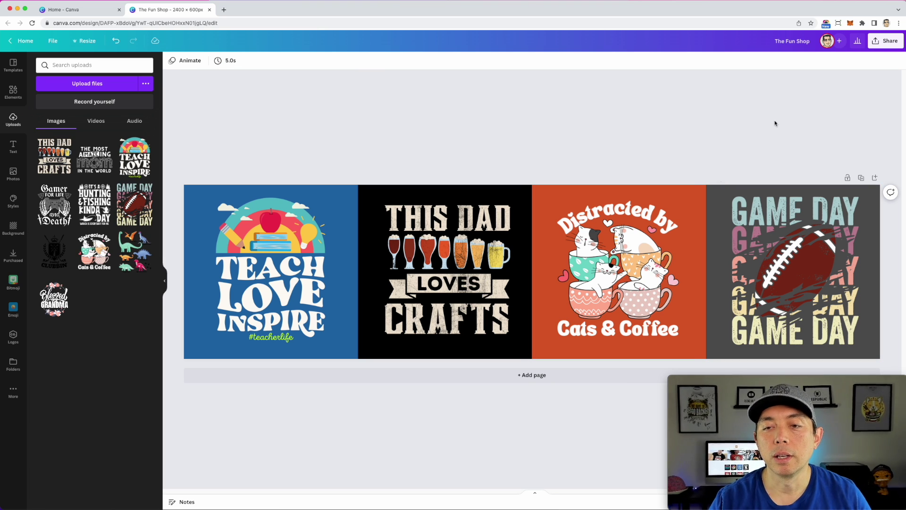
- Open the download options for the finished four-panel banner
click(874, 41)
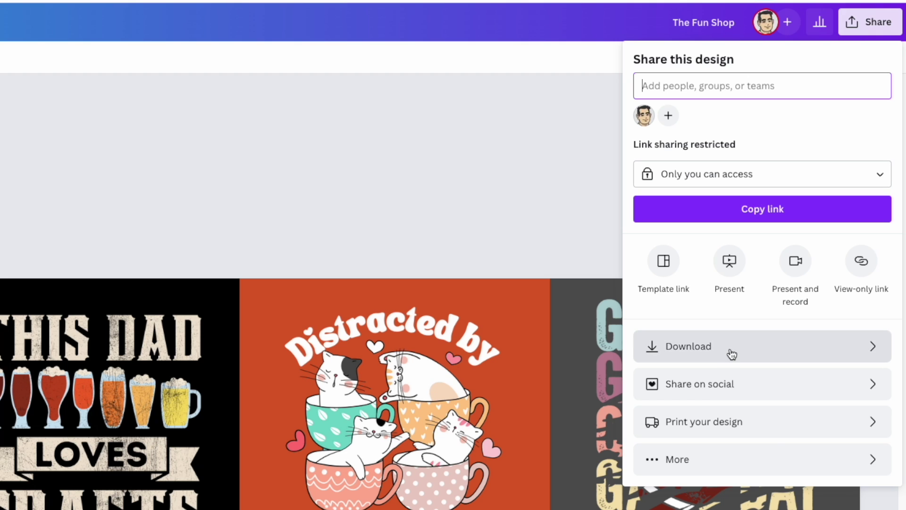
click(732, 353)
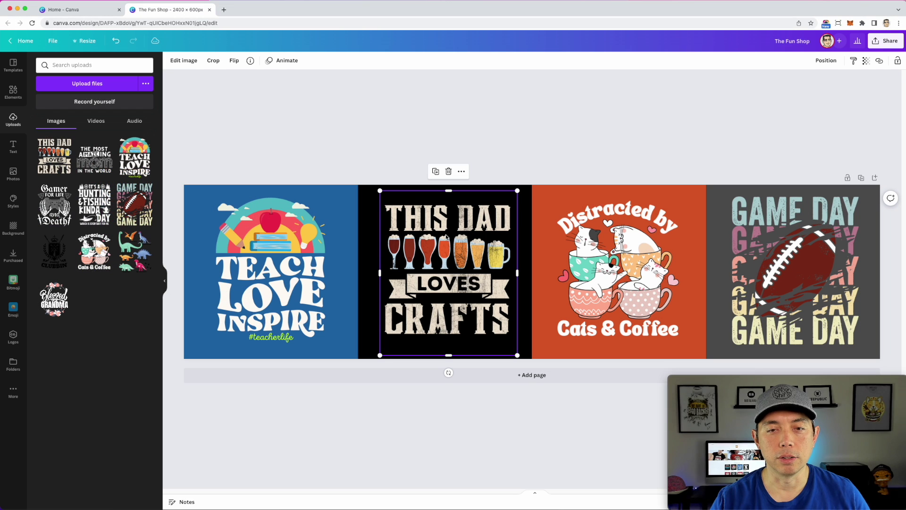
- Delete all four shirt designs from the banner
key(Delete)
click(660, 250)
key(Delete)
click(793, 269)
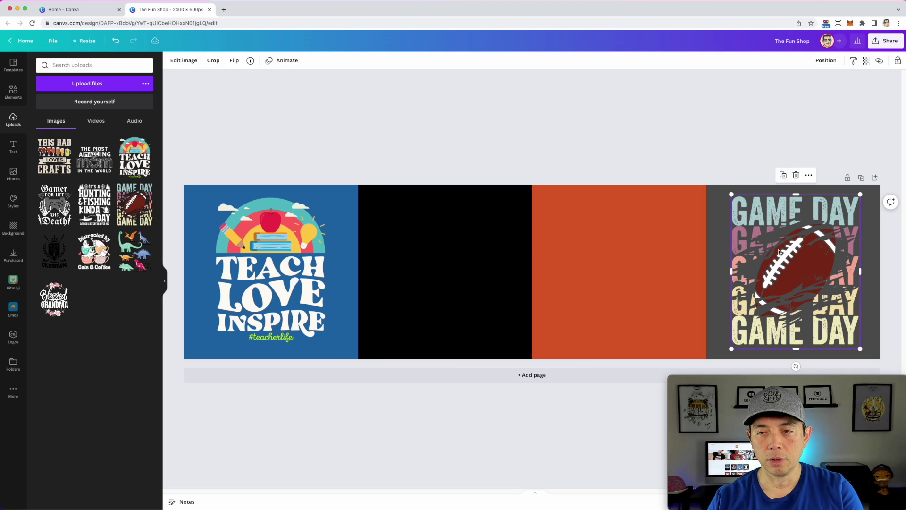
key(Delete)
click(271, 269)
key(Delete)
- Delete the orange, grey and blue rectangles from the banner
click(602, 250)
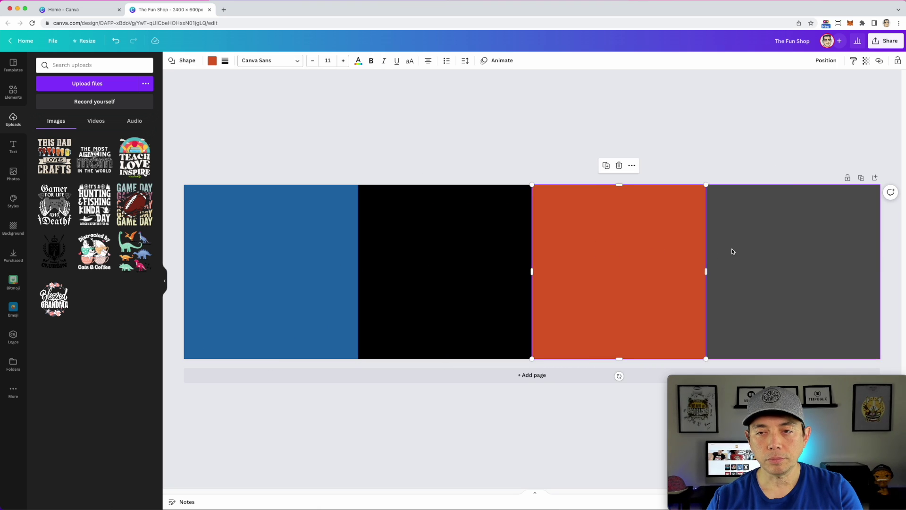
key(Delete)
click(732, 253)
key(Delete)
click(267, 240)
key(Delete)
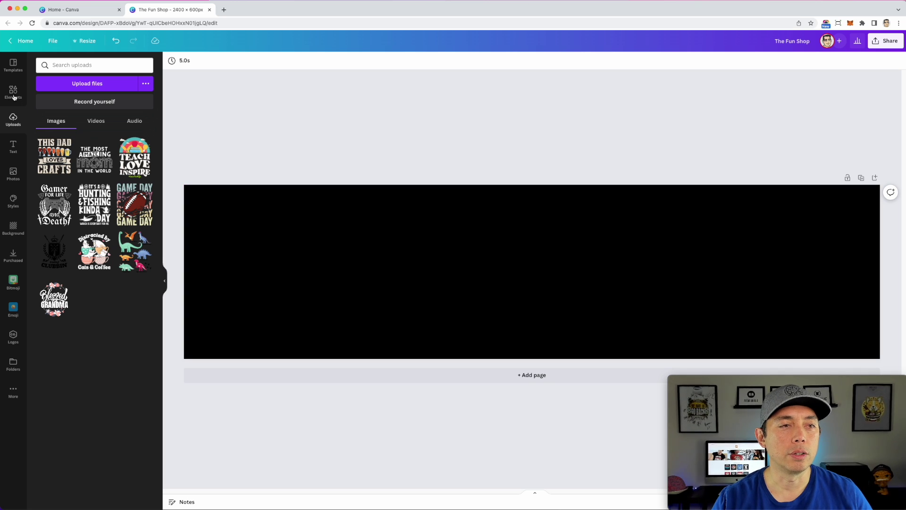
- Browse the banner templates and apply the white "lifestyle & beauty blogger" one with line art at both ends
click(13, 64)
scroll(122, 236, down, 3)
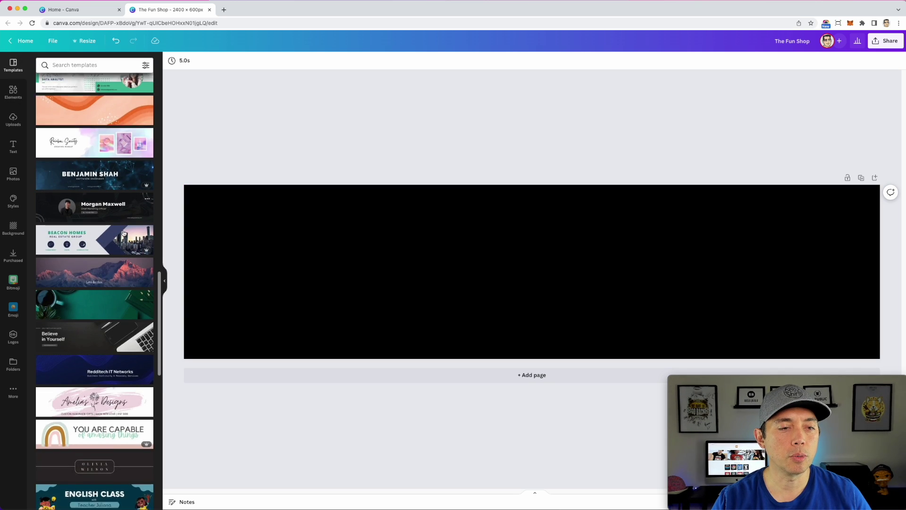
scroll(122, 236, down, 5)
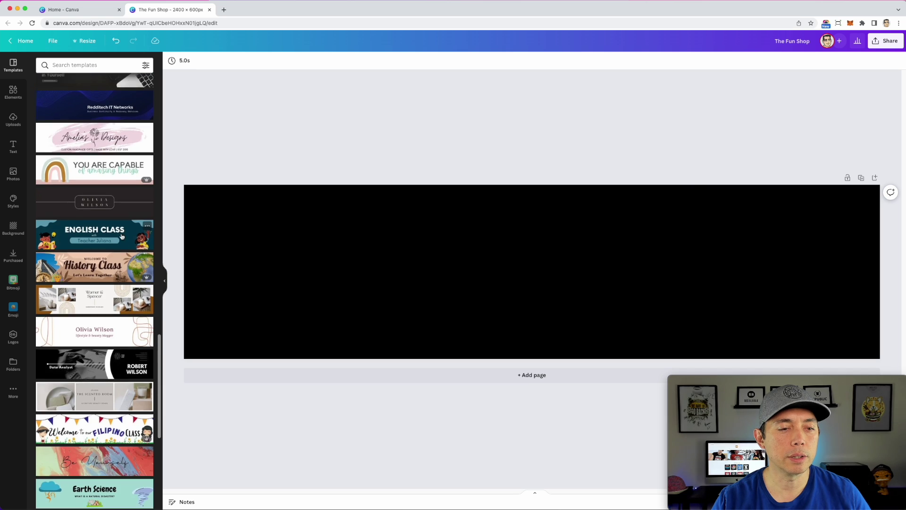
scroll(122, 236, down, 1)
click(103, 249)
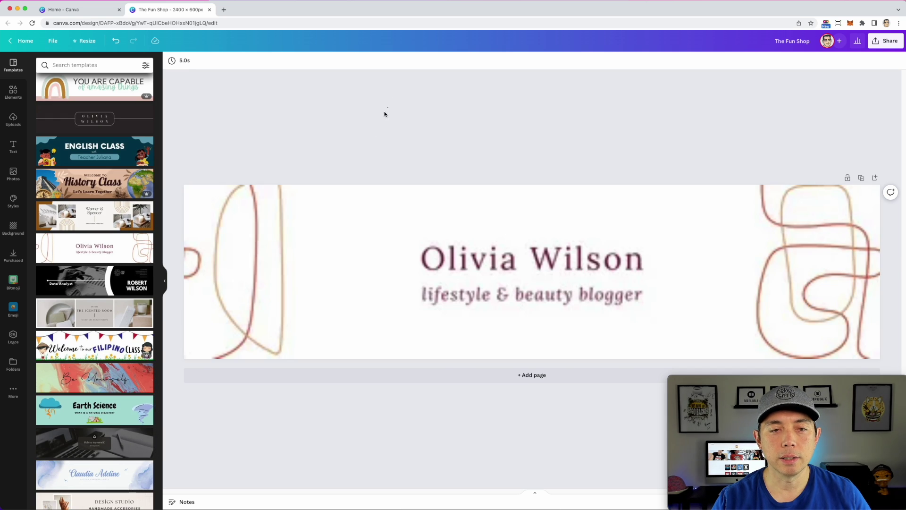
- Delete the template's line art at both ends, keeping only the title and subtitle text
click(266, 256)
key(Delete)
click(794, 235)
key(Delete)
click(508, 259)
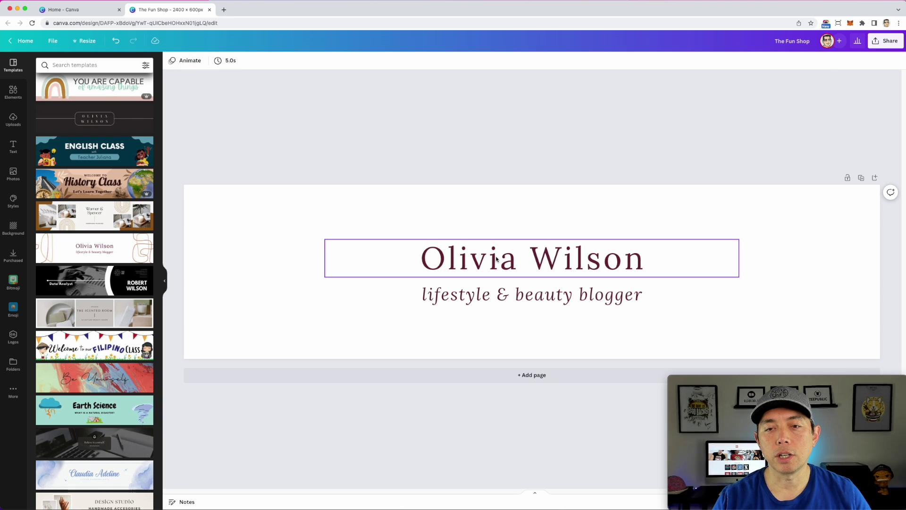
double_click(507, 258)
click(312, 118)
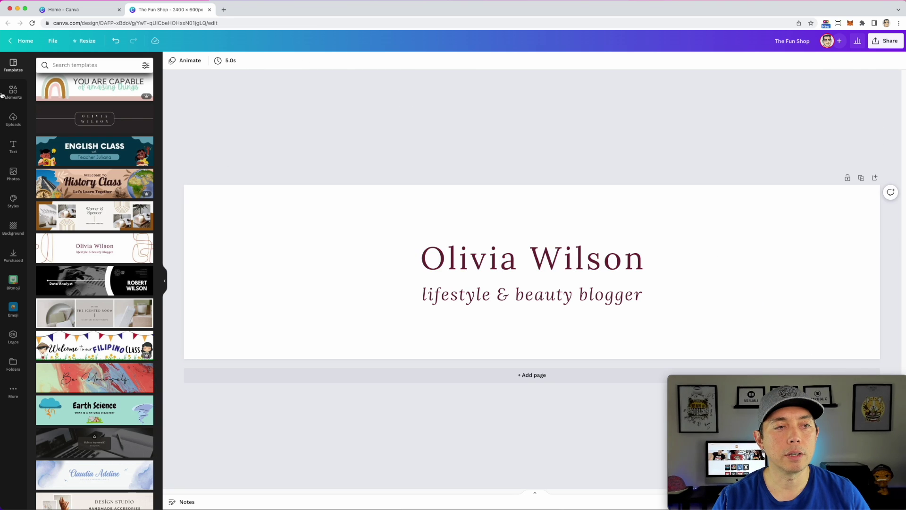
- Place the uploaded dinosaur design at the left end of the banner, enlarge it to full height and tilt it slightly clockwise
click(13, 119)
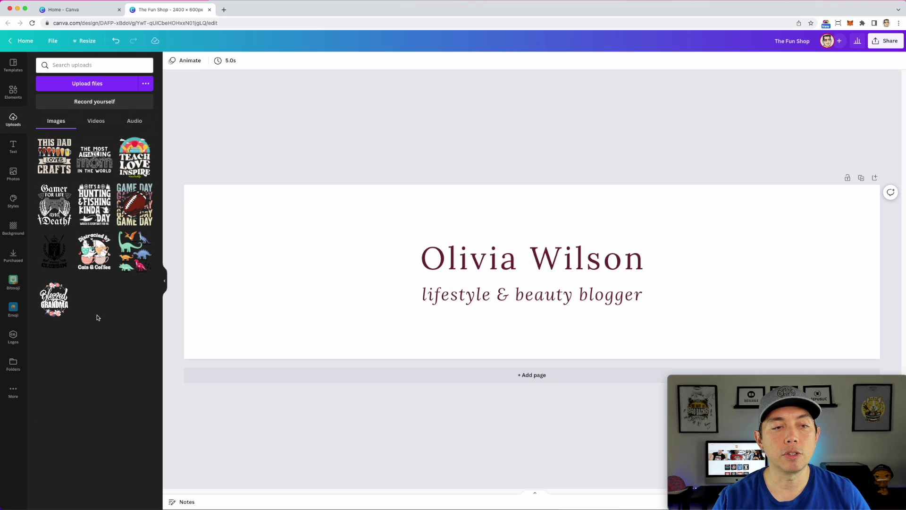
drag(133, 261, 346, 236)
drag(380, 338, 324, 320)
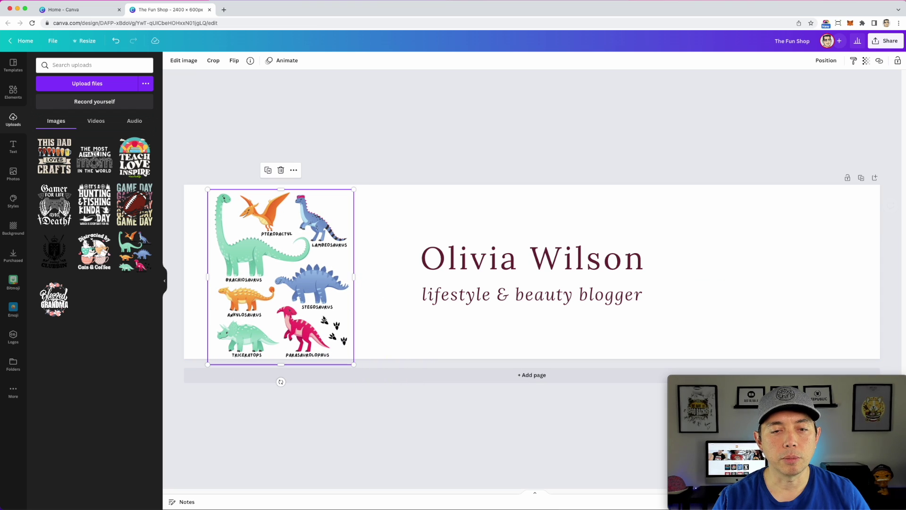
drag(281, 382, 252, 372)
- Arrange three more tilted copies of the dinosaur design: above the title's start, beyond the title, and running off the banner's right end
drag(276, 283, 432, 181)
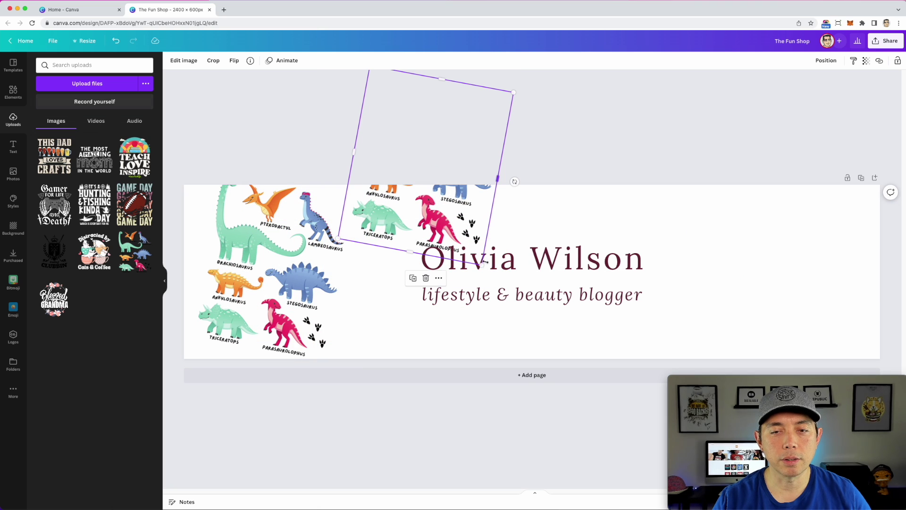
drag(515, 181, 491, 124)
drag(440, 203, 787, 304)
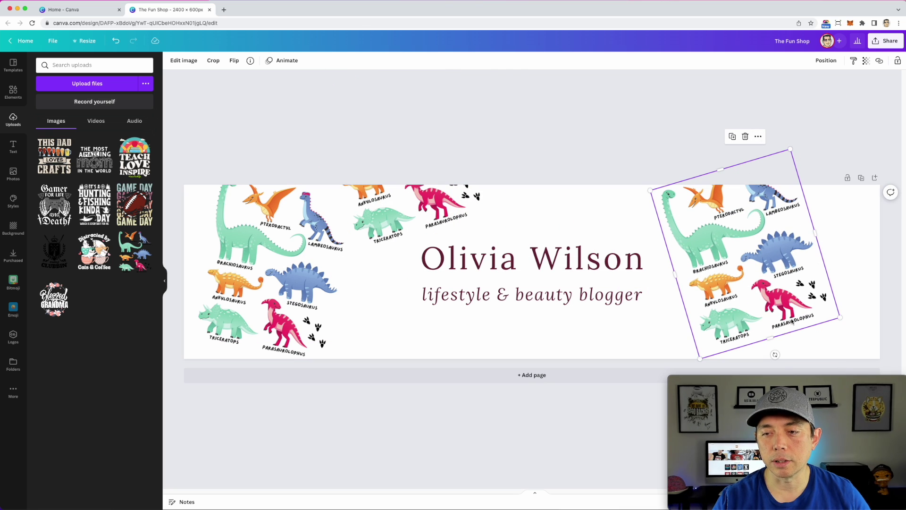
drag(774, 355, 726, 356)
drag(764, 264, 901, 305)
click(344, 127)
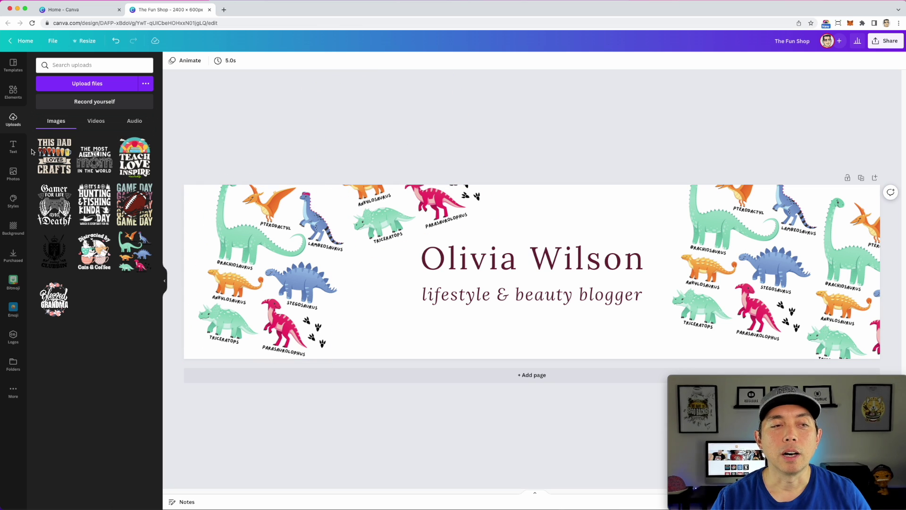
- Try the "English Class" banner template and the "Handmade Candles" photo template on the banner
click(14, 66)
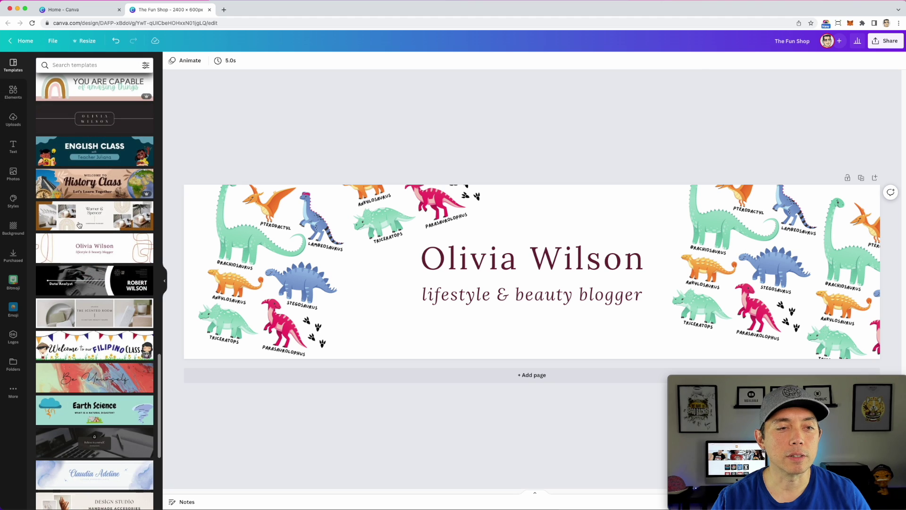
click(80, 150)
click(247, 197)
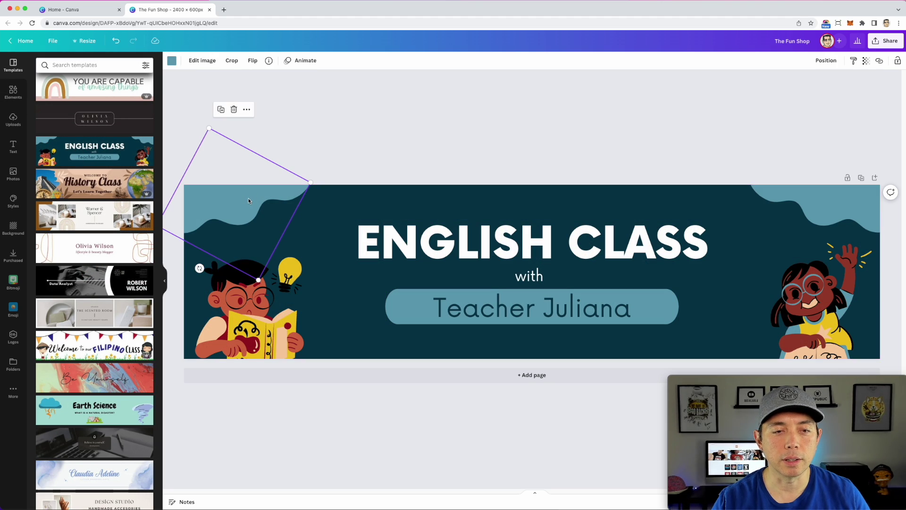
click(96, 220)
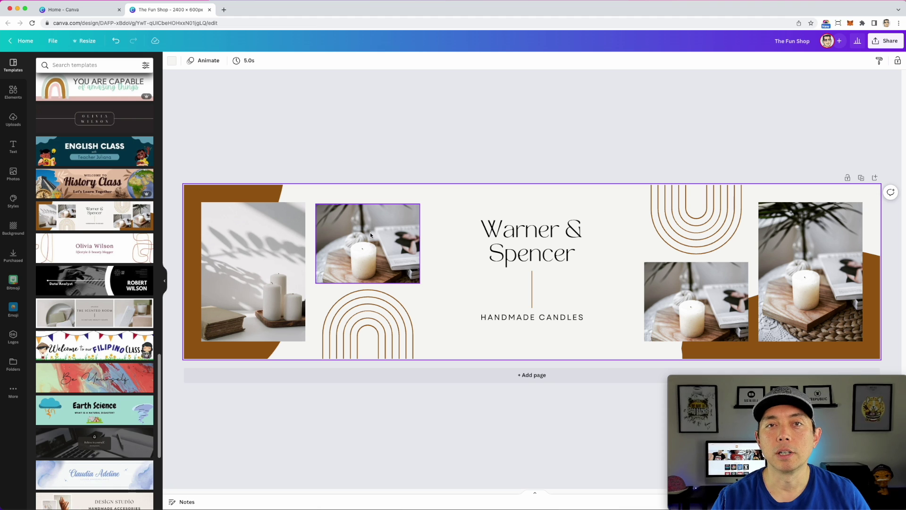
- Browse further banner templates and apply the blue watercolour "Custom Handmade Gifts" one to the banner
scroll(93, 255, down, 3)
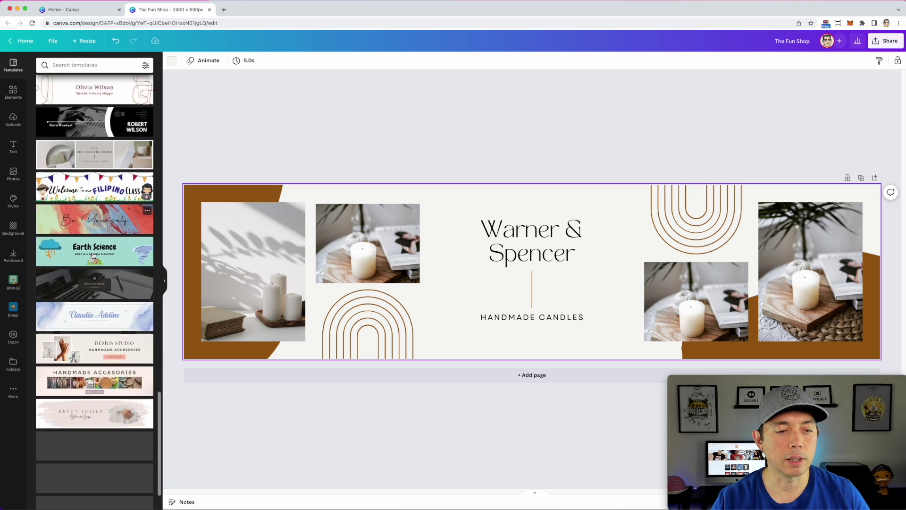
scroll(93, 255, down, 2)
click(94, 190)
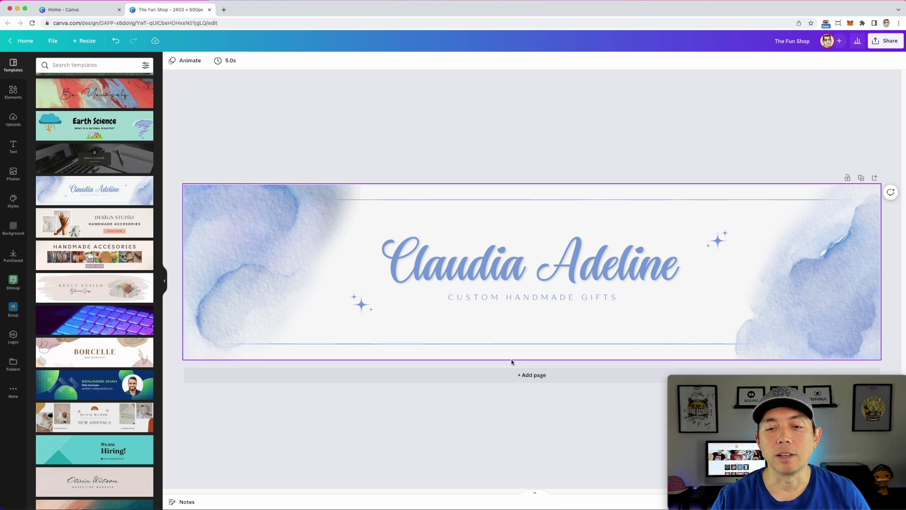
click(532, 376)
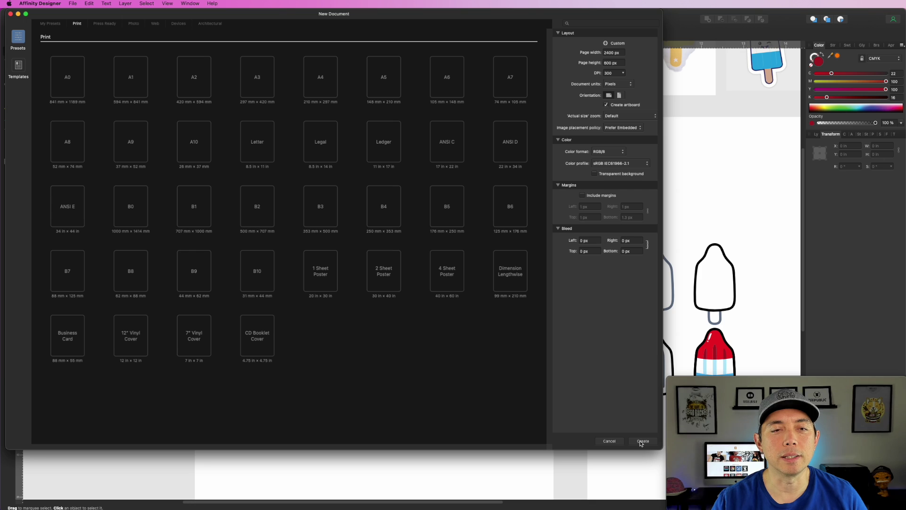
- In Affinity Designer, create a 2400 × 600 px document with an artboard and draw a rectangle about 508 × 419 px on it
click(642, 441)
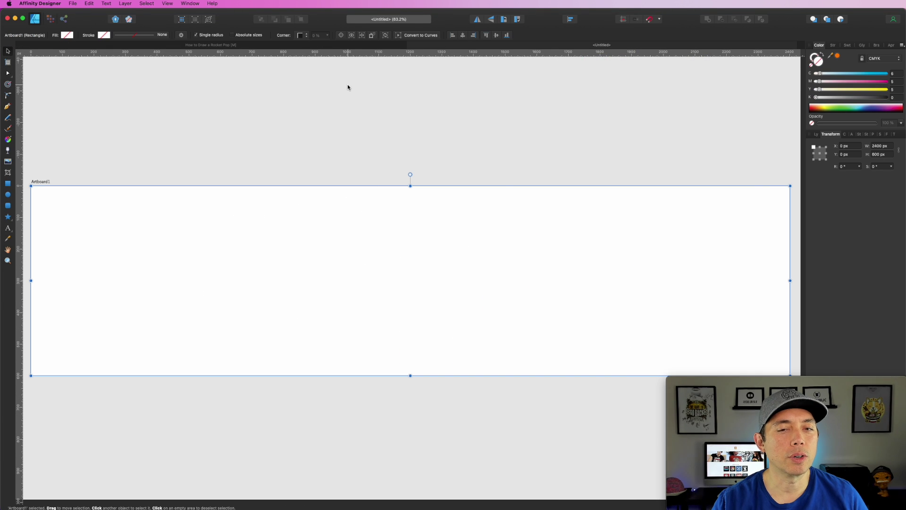
scroll(283, 181, down, 3)
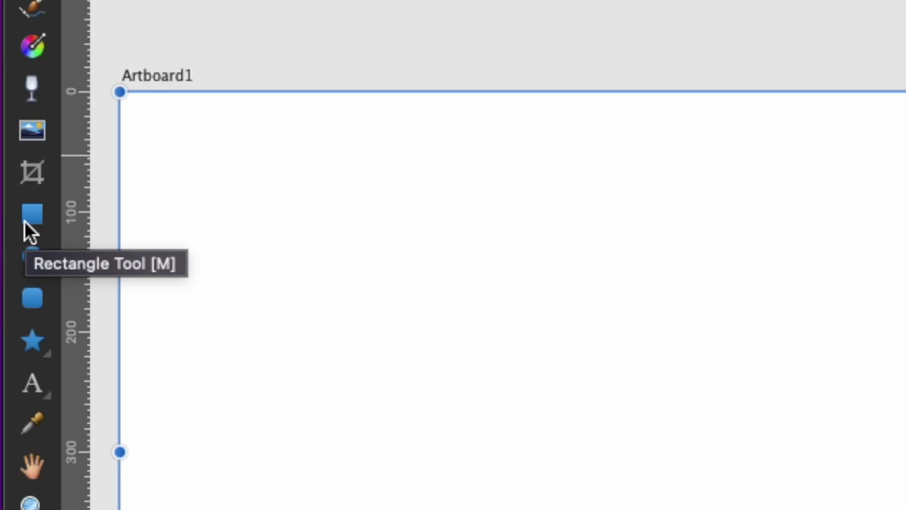
click(26, 222)
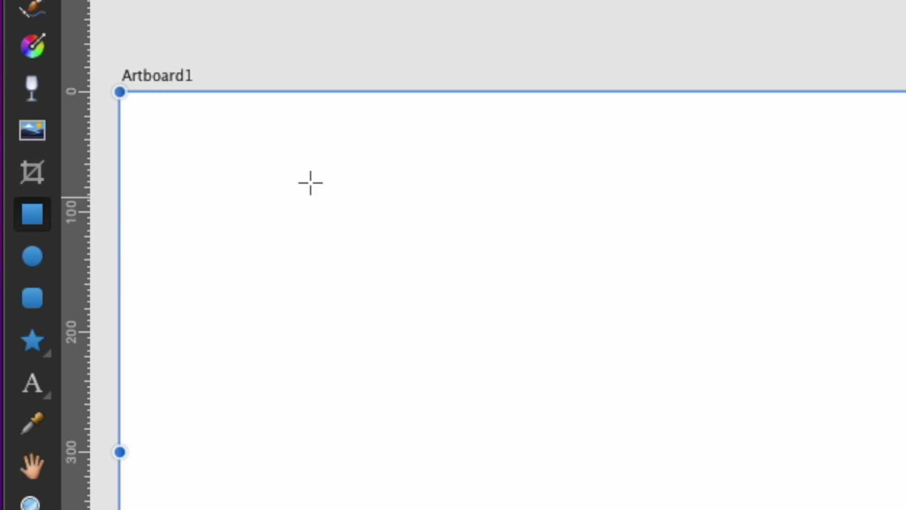
drag(308, 165, 408, 239)
drag(107, 190, 242, 302)
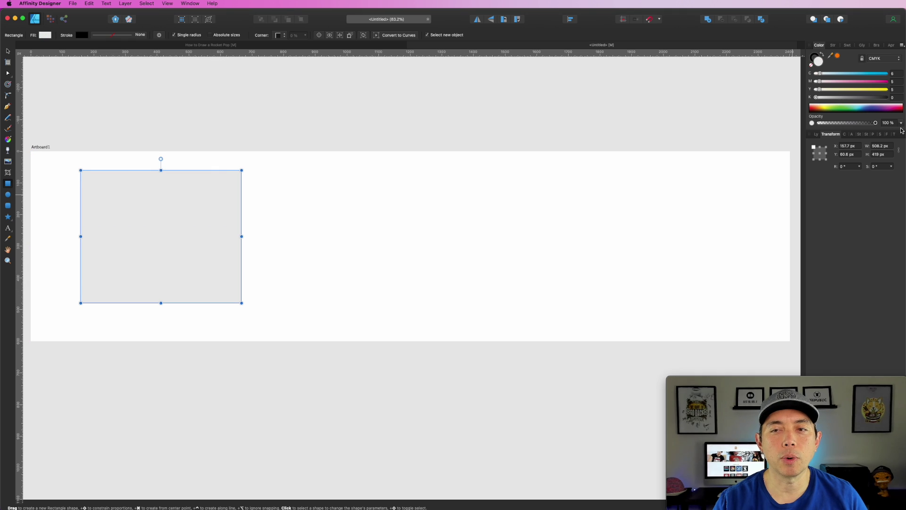
- Set the rectangle's width and height to 600 px each
click(876, 147)
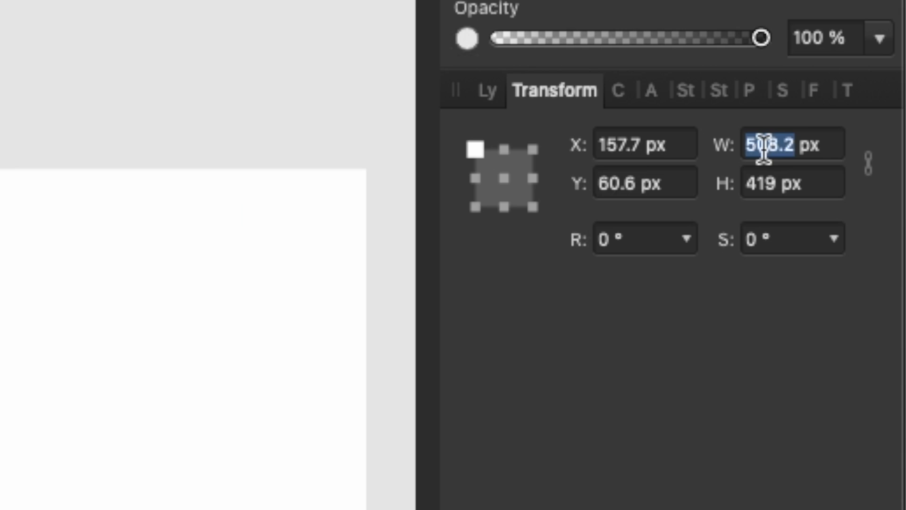
click(768, 145)
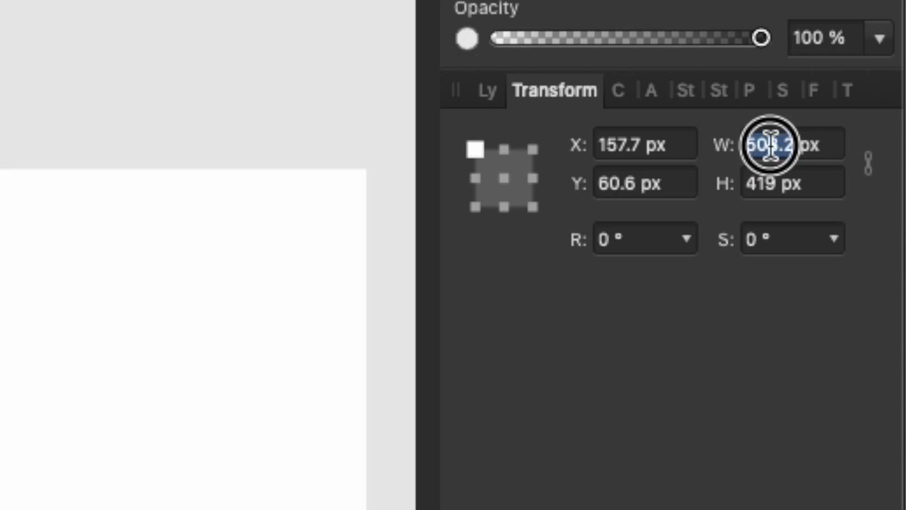
text(600)
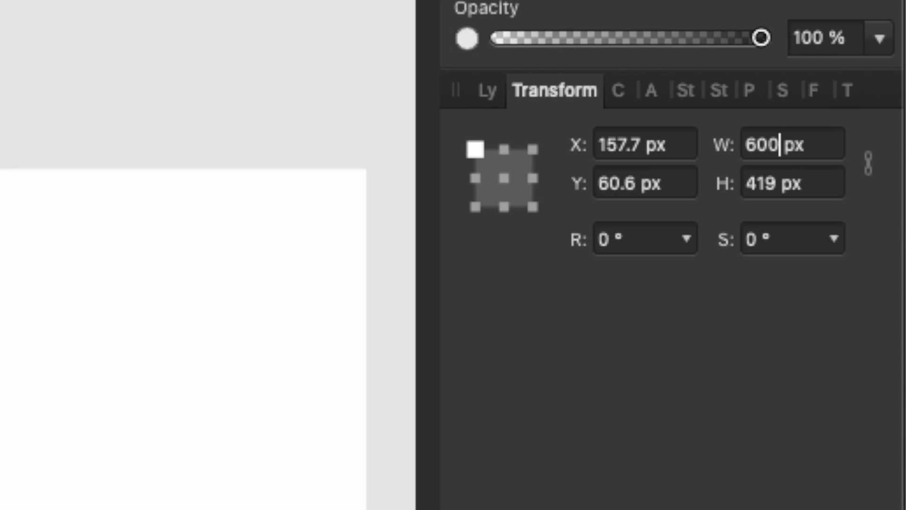
key(Tab)
text(600)
key(Tab)
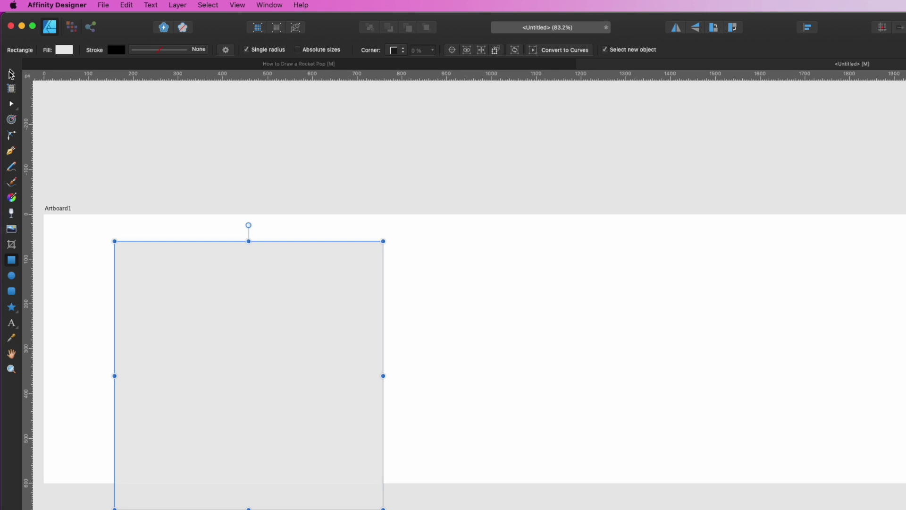
- Align the 600 px square to the artboard's left edge and centre it vertically on the artboard
click(10, 73)
click(209, 272)
drag(210, 272, 223, 255)
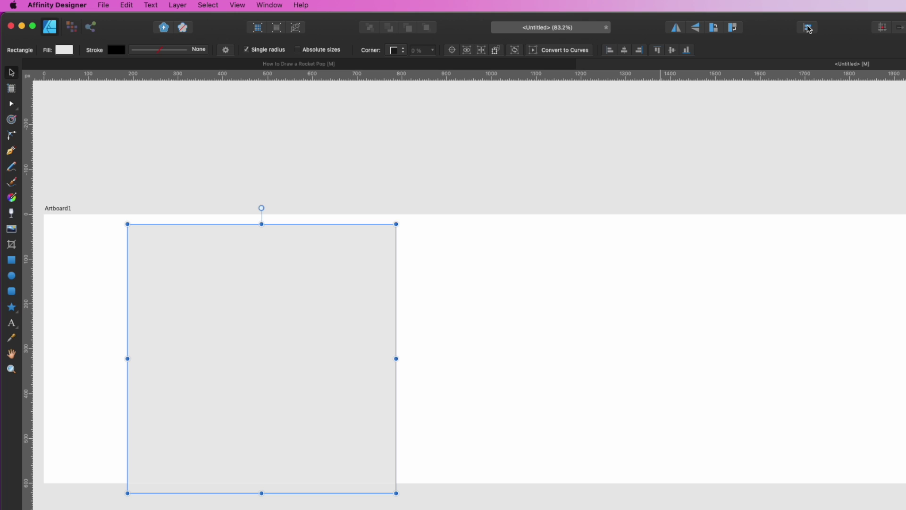
click(807, 28)
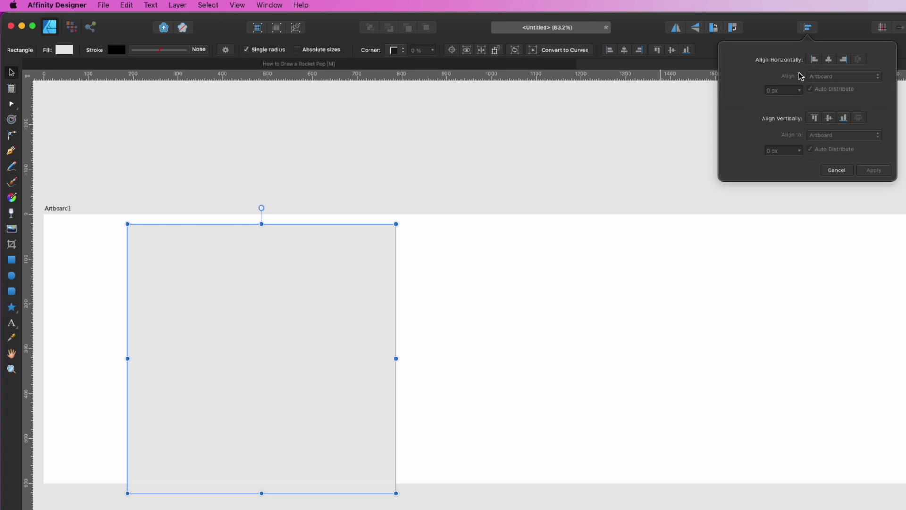
click(814, 59)
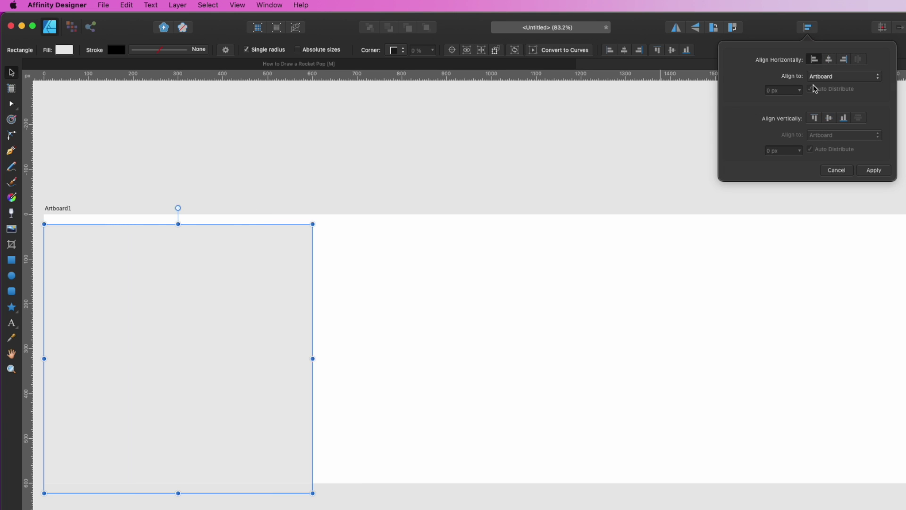
click(830, 118)
click(216, 157)
click(267, 295)
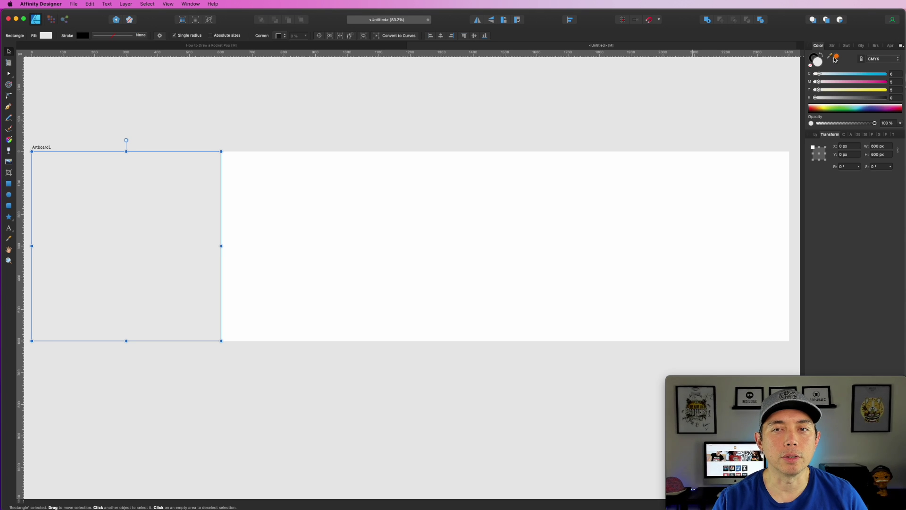
- Fill the square with orange and place three copies of it across the rest of the artboard
click(837, 57)
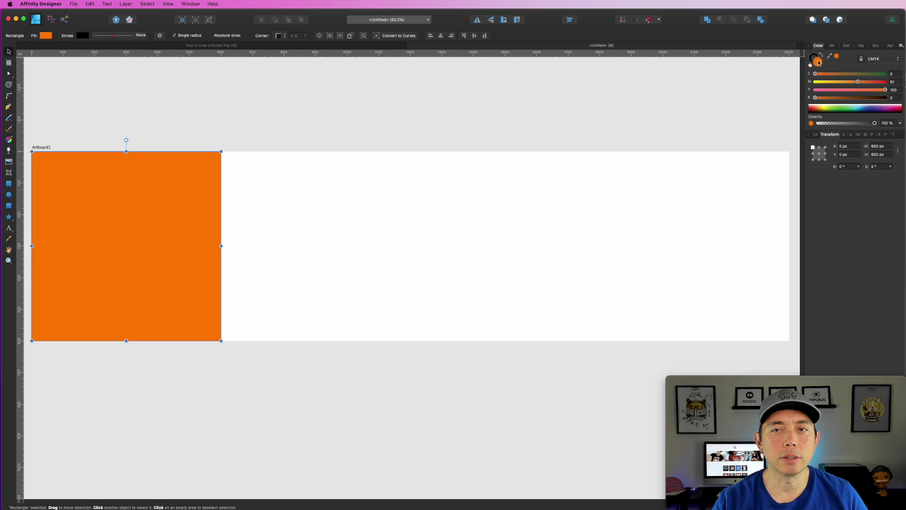
click(337, 111)
click(164, 196)
drag(162, 198, 649, 204)
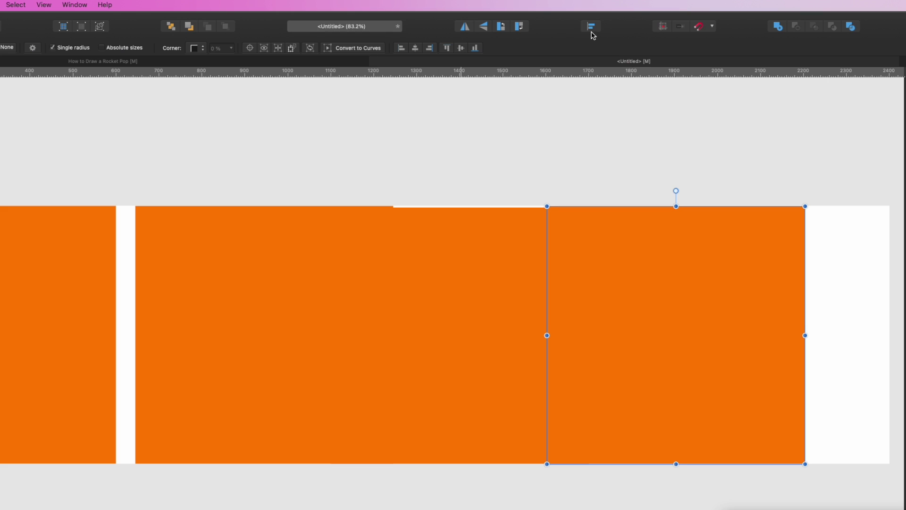
- Align the fourth square to the artboard's right edge, and centre both the third and fourth squares vertically on the artboard
click(592, 28)
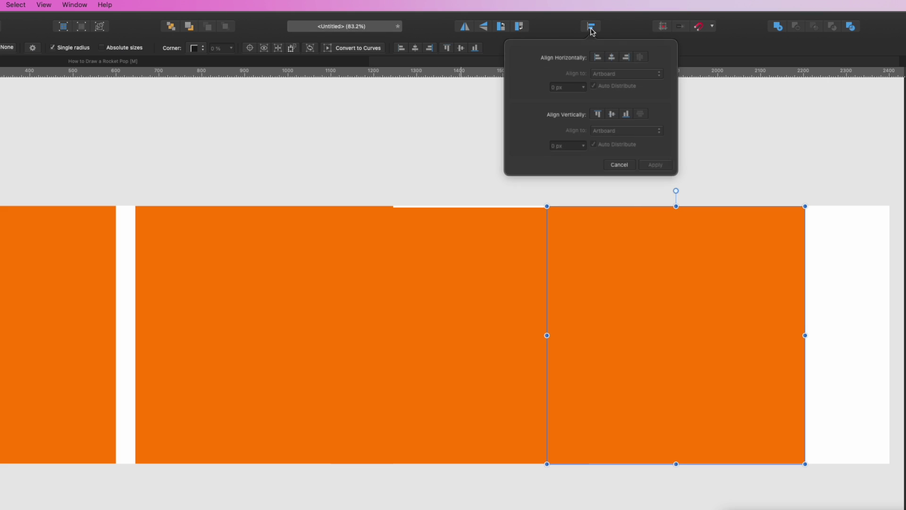
click(625, 57)
click(612, 113)
click(534, 295)
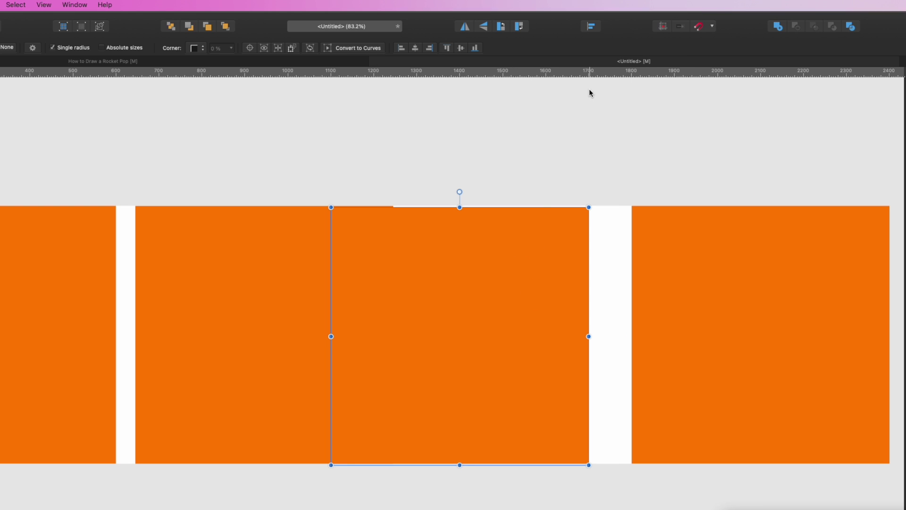
click(591, 27)
click(610, 113)
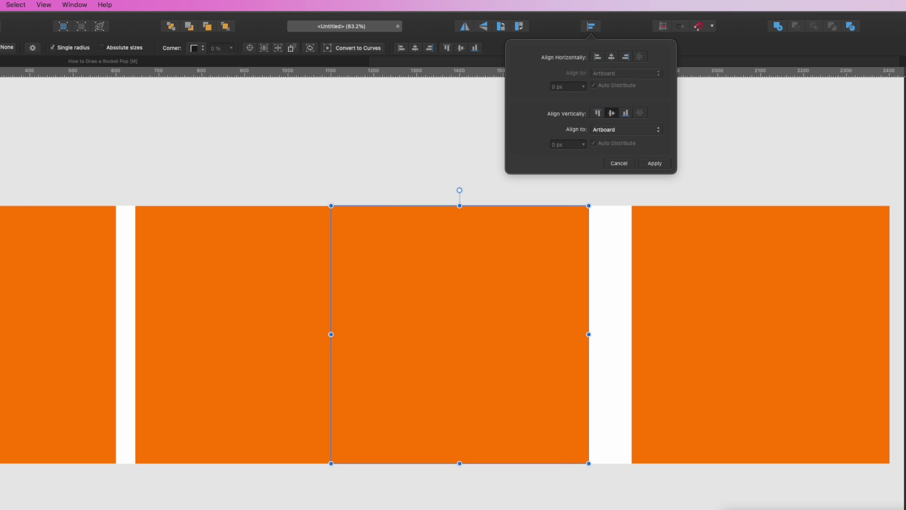
click(525, 270)
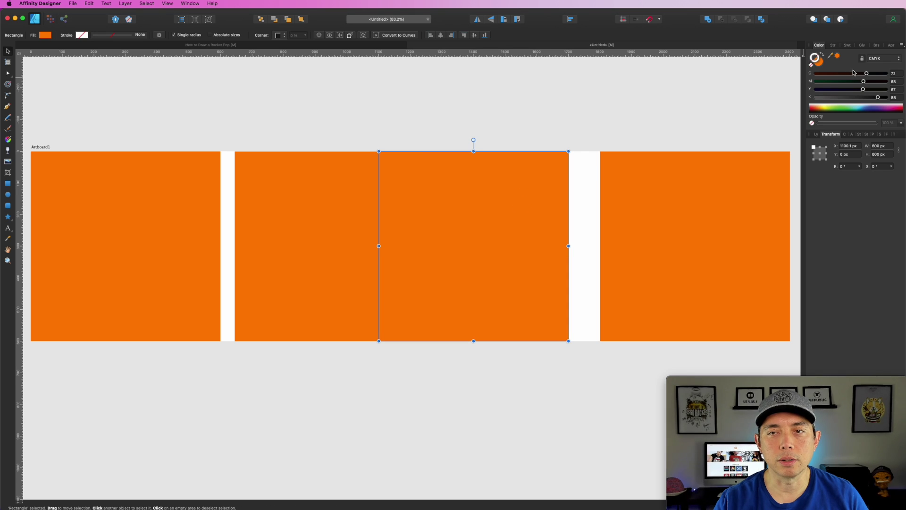
- Recolour the third square pink by lowering its yellow component, and move it flush against the fourth square
drag(865, 83, 847, 84)
click(811, 65)
click(818, 60)
drag(887, 90, 844, 90)
drag(484, 212, 517, 208)
- Turn the second square yellow by setting magenta to 0, and snap it into the gap between the first and third squares
click(350, 210)
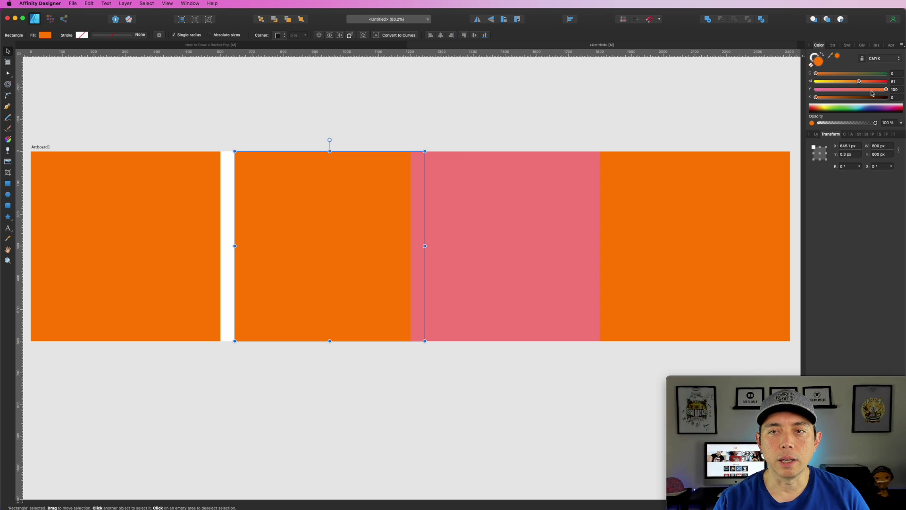
drag(861, 82, 802, 78)
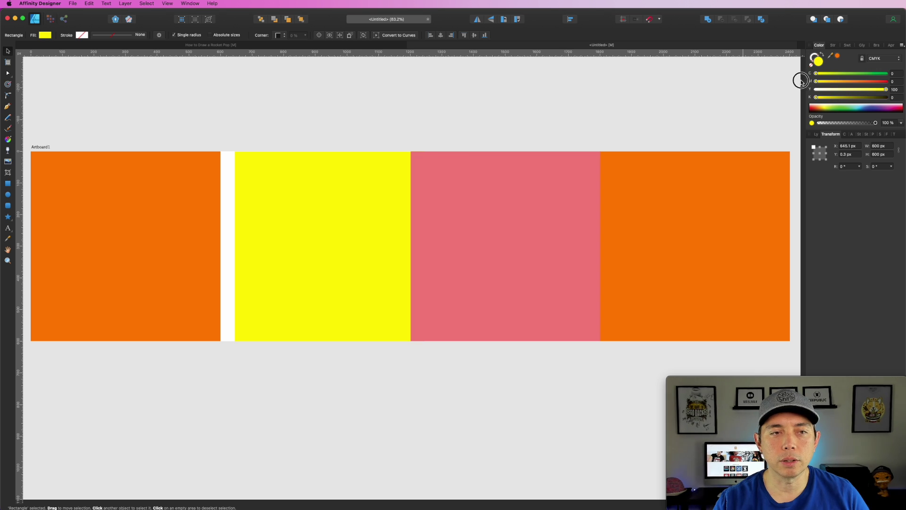
drag(310, 222, 298, 223)
click(290, 118)
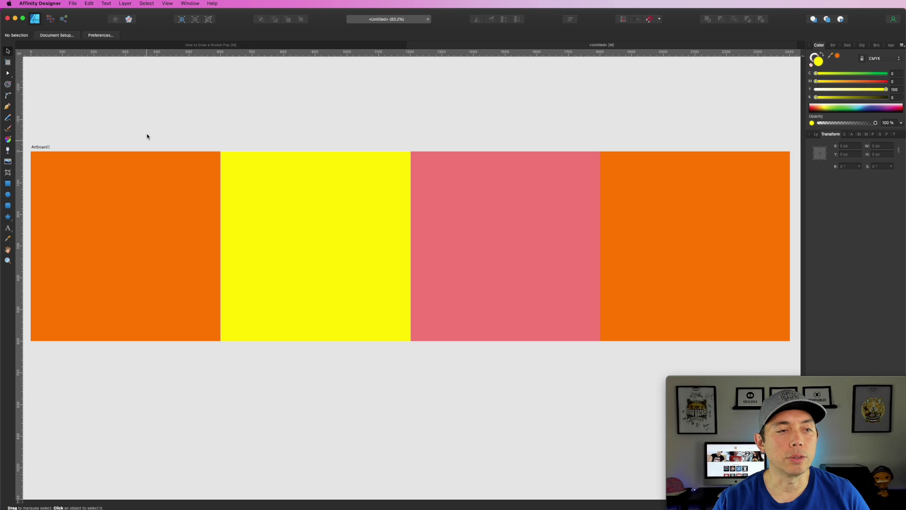
- Scale the row of four squares down to about 1135 × 284 px, and set the first orange square to 300 × 300 px
drag(30, 99, 381, 266)
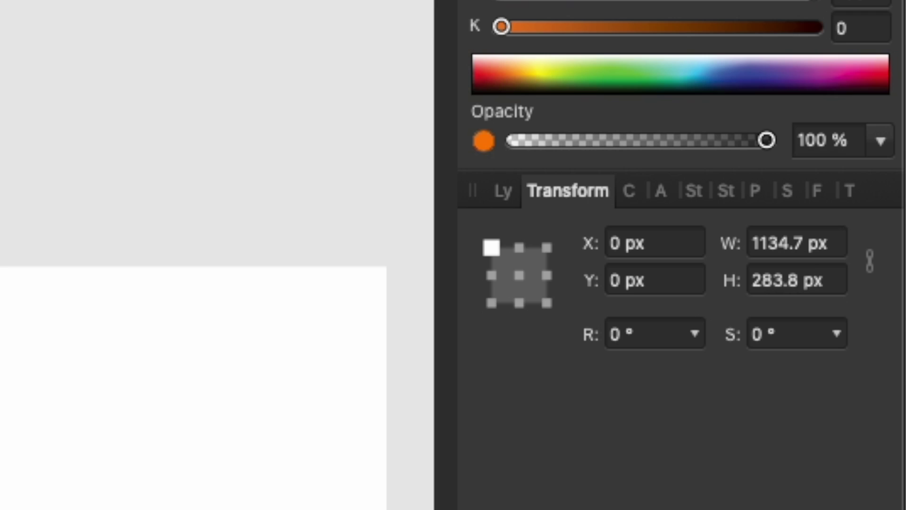
click(200, 146)
click(294, 233)
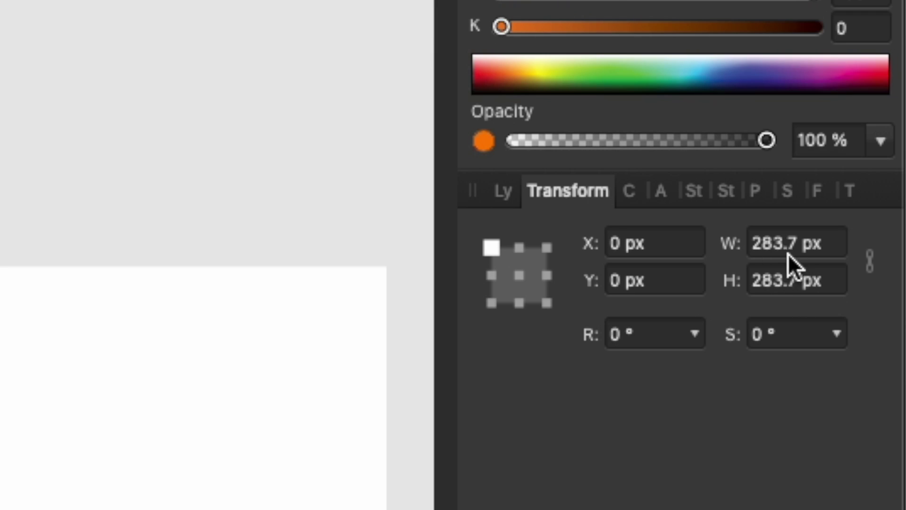
click(769, 243)
text(300)
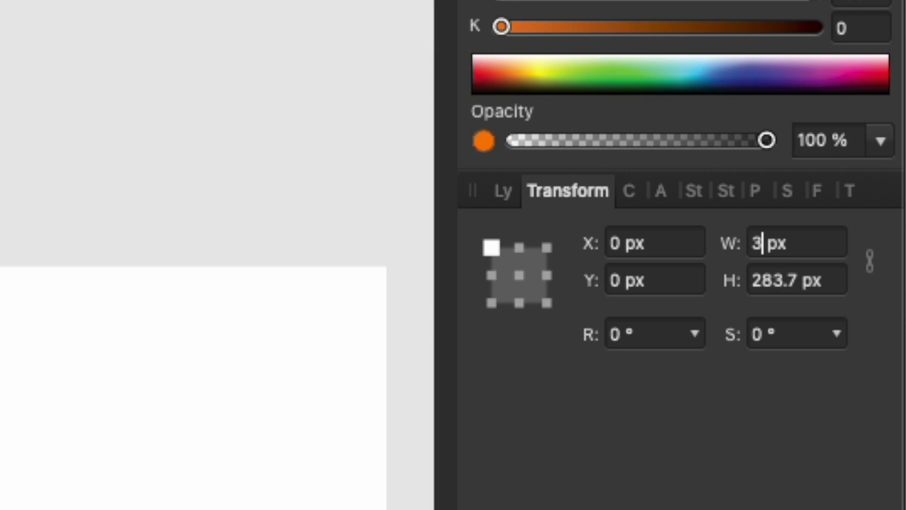
key(Tab)
text(300)
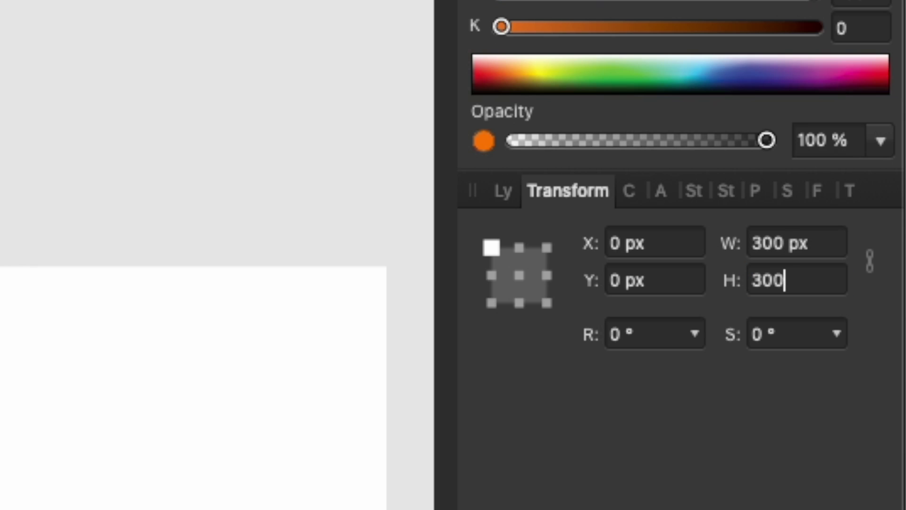
key(Return)
click(244, 106)
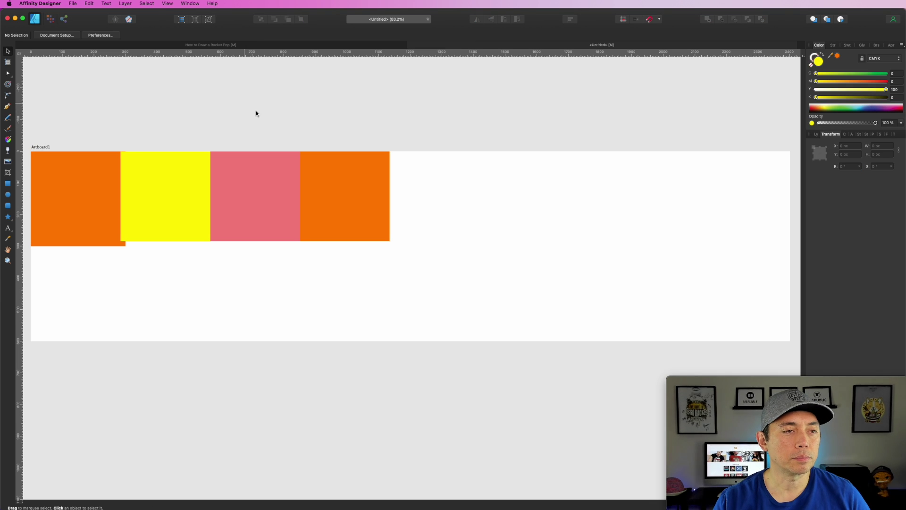
- Duplicate the 300 px orange square below itself and align the copy to the artboard's left and bottom edges
click(84, 211)
drag(83, 197, 74, 301)
click(570, 19)
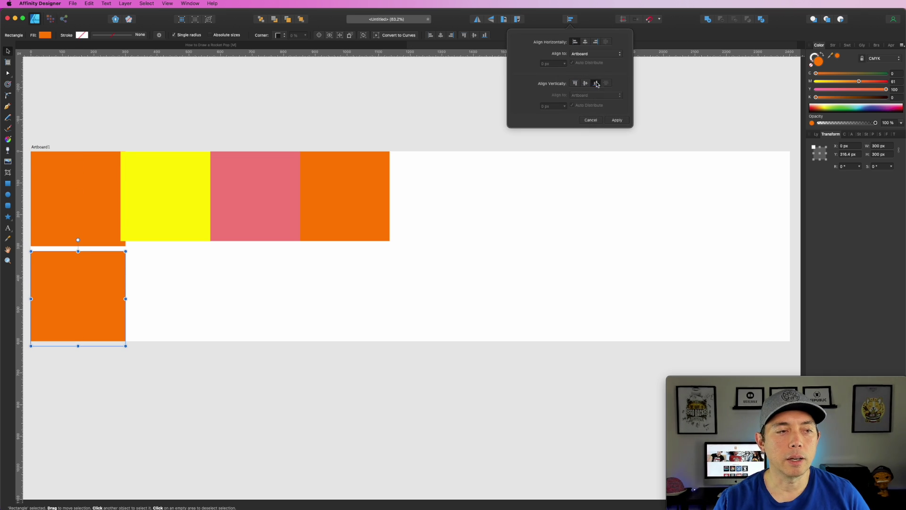
click(597, 83)
click(182, 69)
- Delete the smaller yellow, pink and orange squares, keeping only the two stacked 300 px orange squares
click(155, 213)
shift+click(273, 201)
shift+click(366, 199)
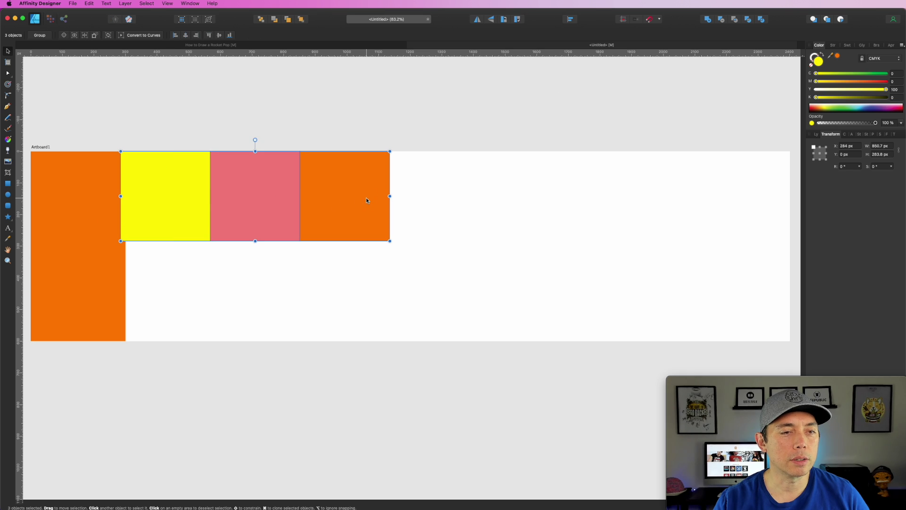
key(Delete)
key(super+a)
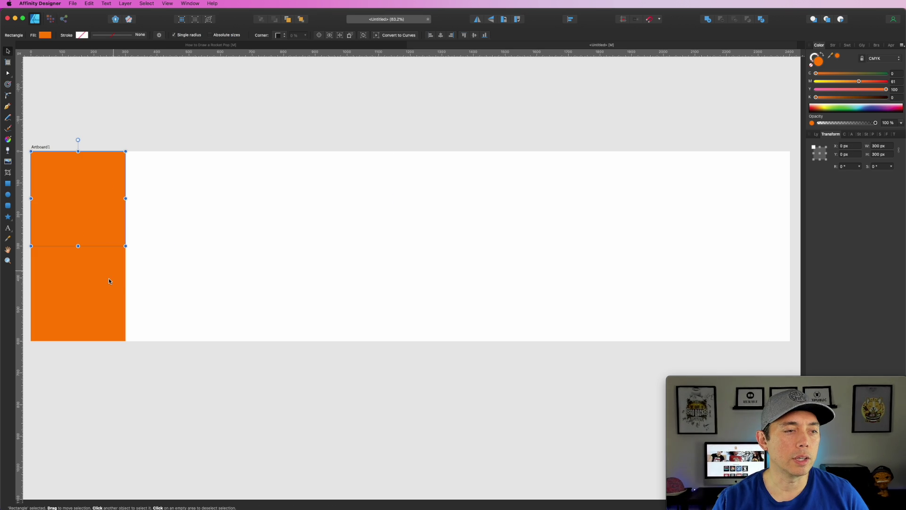
- Duplicate the two stacked squares across the artboard to make eight columns, and snap the last column to the artboard's right edge
drag(106, 187, 202, 185)
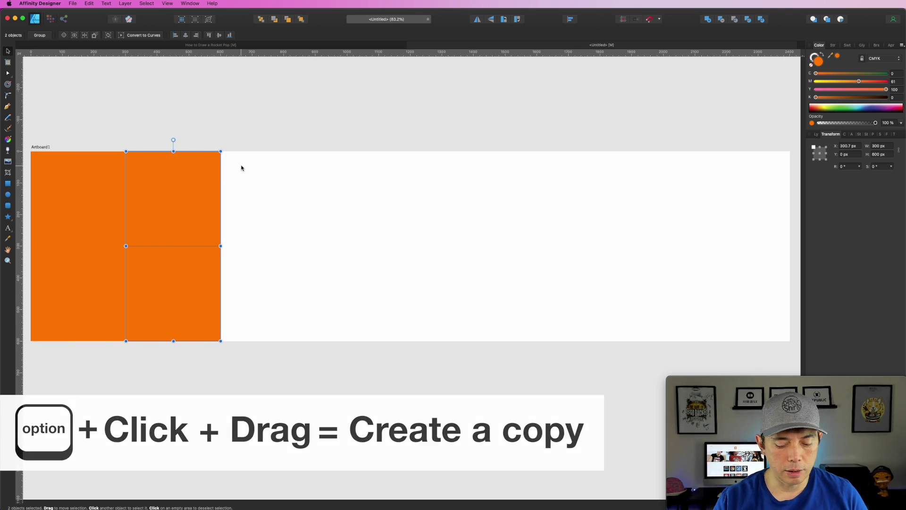
key(super+j)
key(super+j)
key(super+j)
key(super+j)
key(super+j)
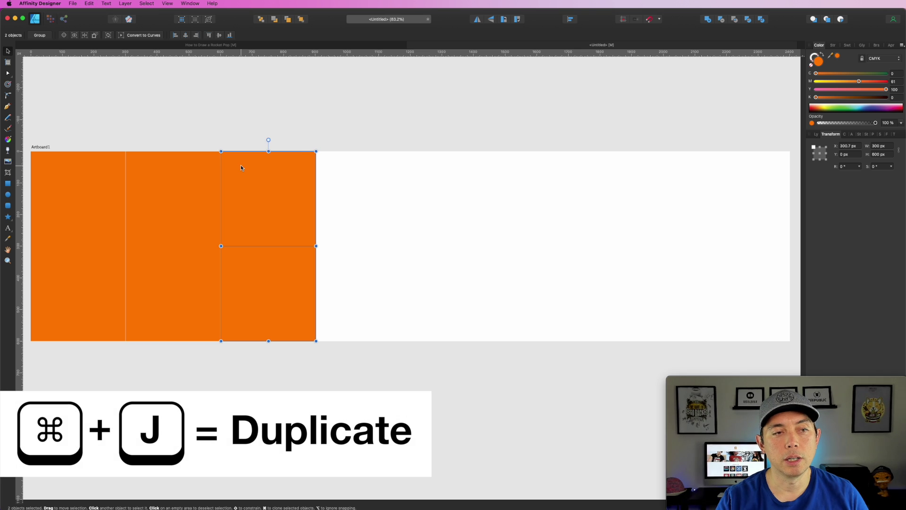
key(super+j)
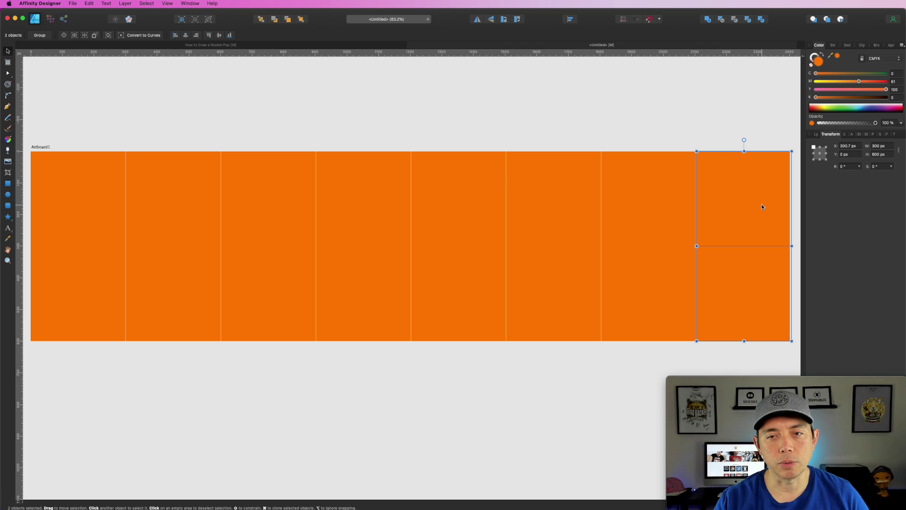
drag(761, 218, 759, 218)
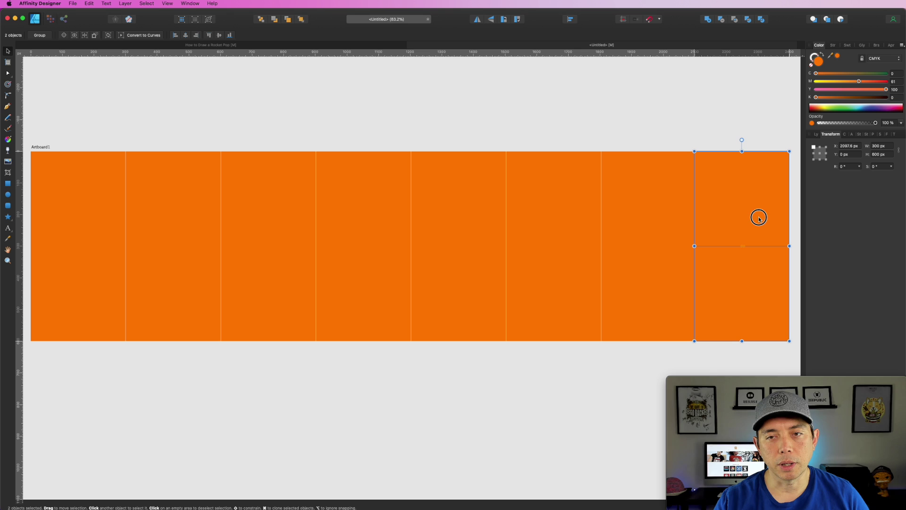
- Select the three squares at the right end of the upper row
click(684, 124)
click(728, 192)
shift+click(608, 190)
shift+click(507, 152)
key(p)
click(69, 161)
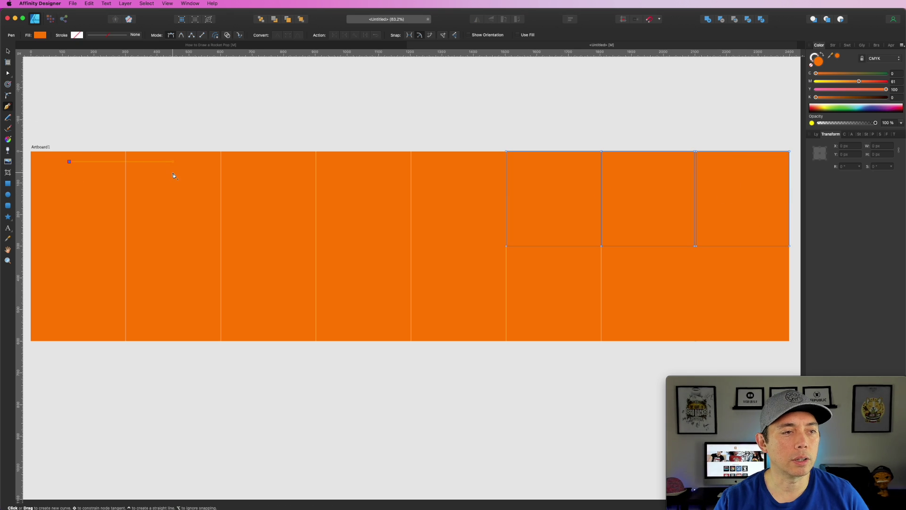
key(Escape)
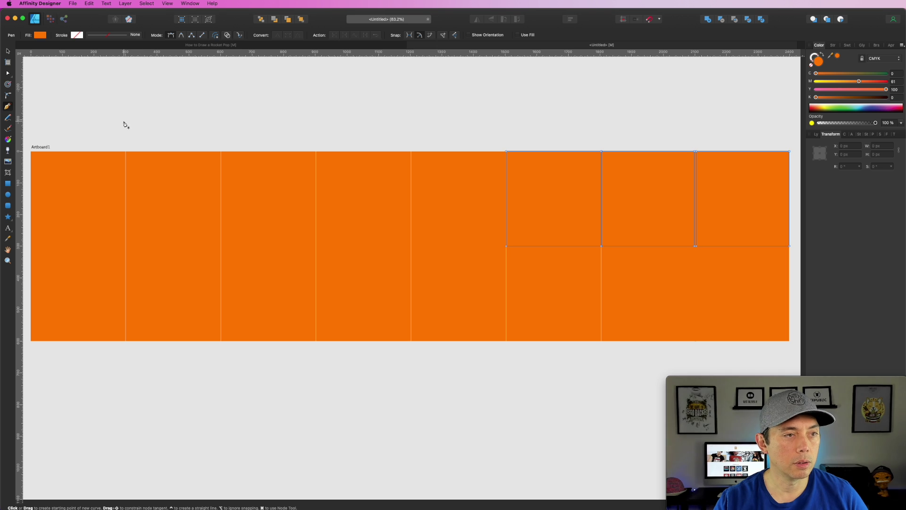
- Add the other five upper-row squares to the selection and space the whole row evenly horizontally
click(13, 56)
shift+click(447, 176)
shift+click(391, 179)
shift+click(272, 177)
shift+click(154, 172)
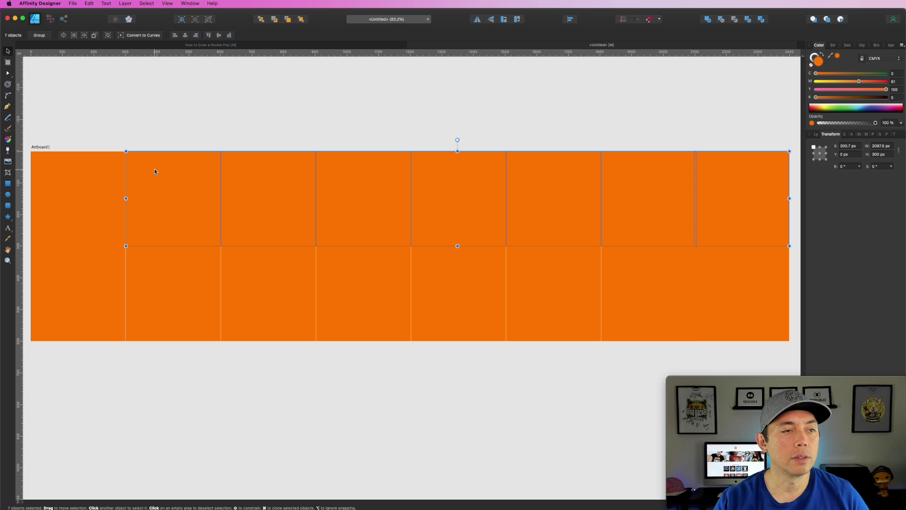
shift+click(86, 176)
click(571, 20)
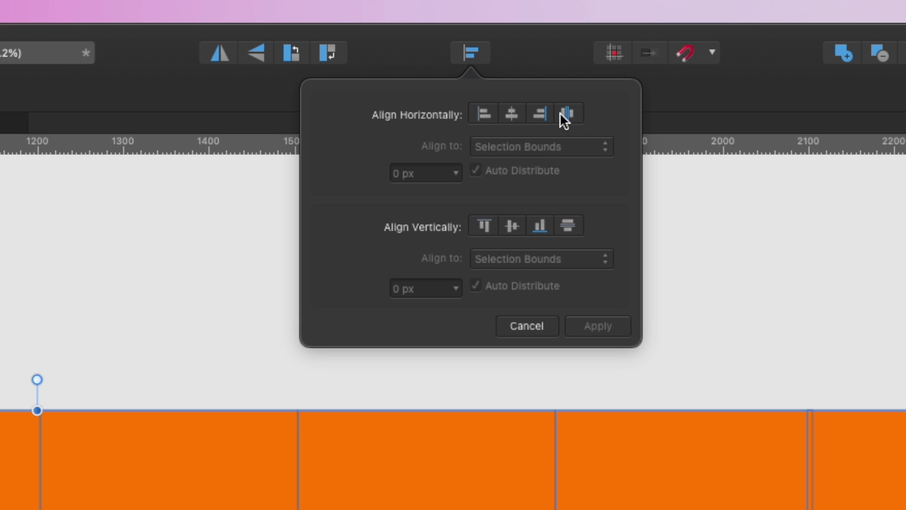
click(568, 113)
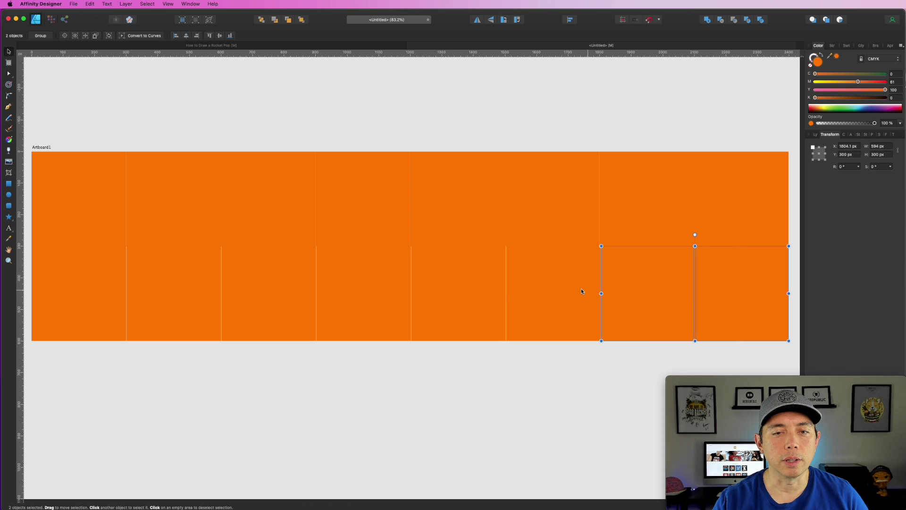
- Select all eight squares of the lower row, space them evenly horizontally, and clear the selection
shift+click(543, 286)
shift+click(448, 284)
shift+click(359, 283)
shift+click(264, 283)
shift+click(185, 283)
shift+click(105, 282)
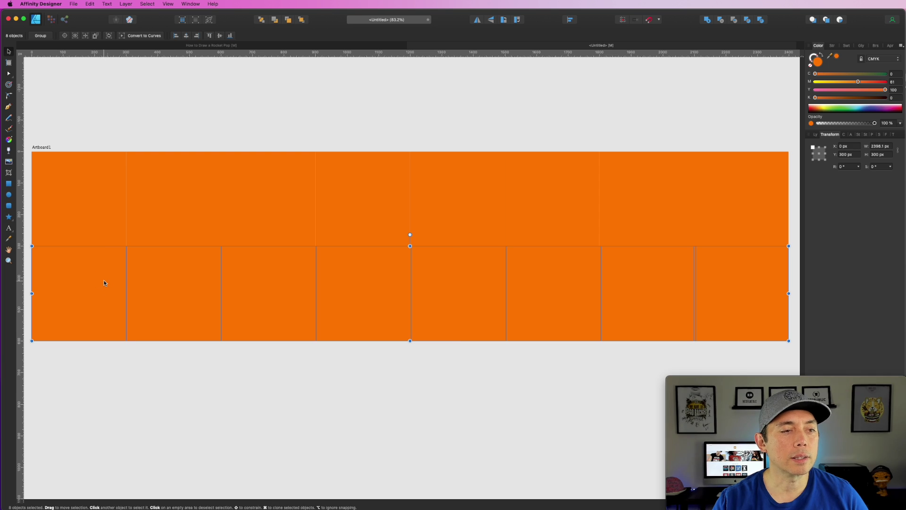
click(570, 19)
click(606, 42)
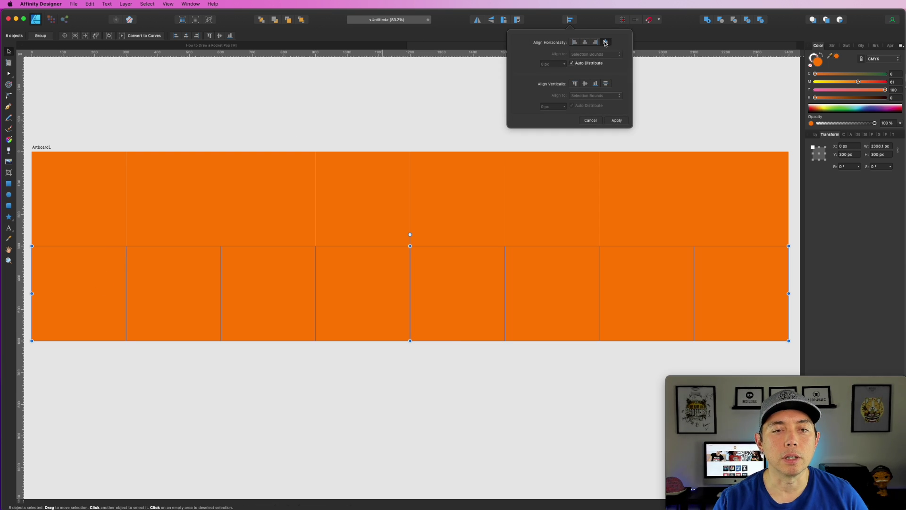
click(263, 119)
- Recolour every other square in a checkerboard pattern to near-black with black 100, magenta 91 and yellow 35
click(162, 200)
shift+click(115, 267)
shift+click(264, 267)
shift+click(364, 250)
shift+click(458, 253)
shift+click(552, 252)
shift+click(647, 236)
shift+click(721, 213)
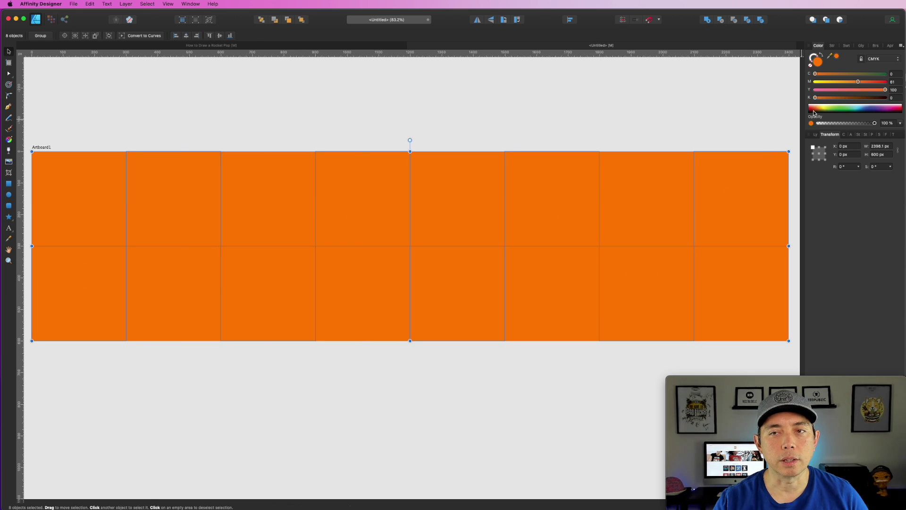
click(886, 98)
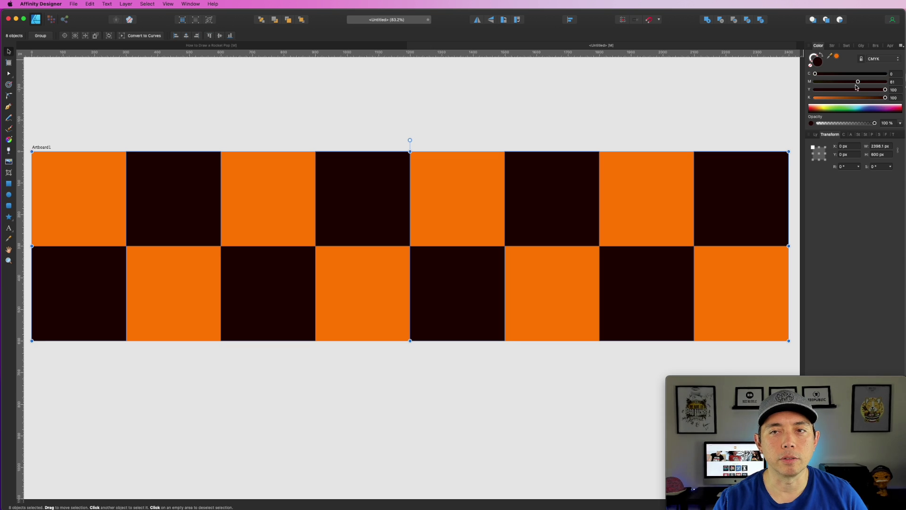
drag(858, 82, 839, 95)
click(347, 110)
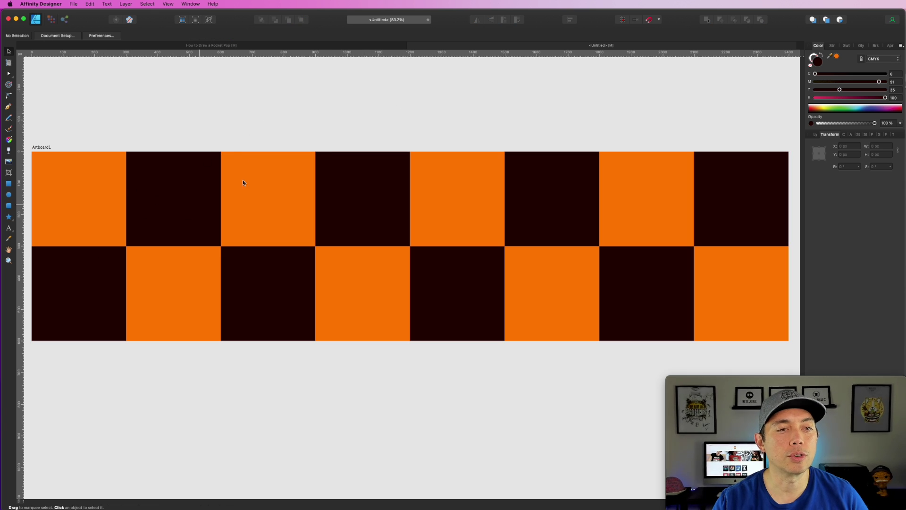
- Copy the banana character from the How to Draw a Rocket Pop document and paste it into the banner document
click(263, 46)
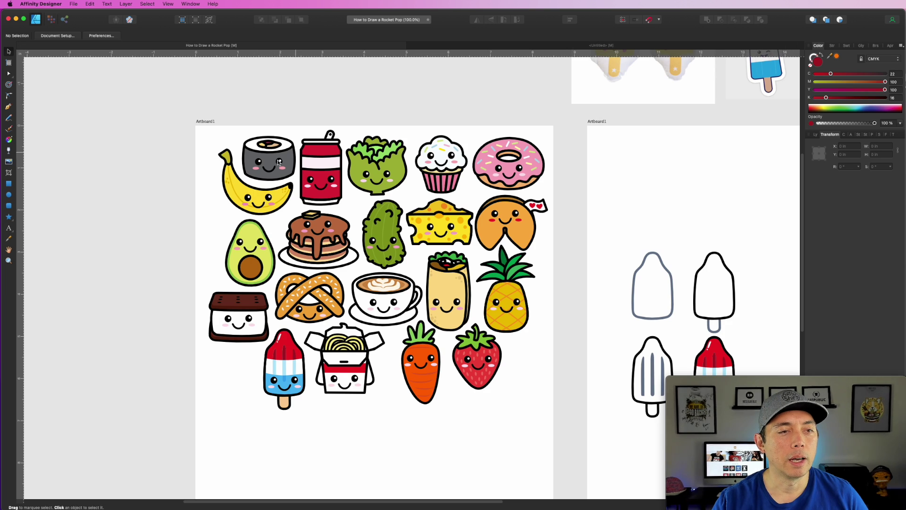
click(258, 198)
key(super+c)
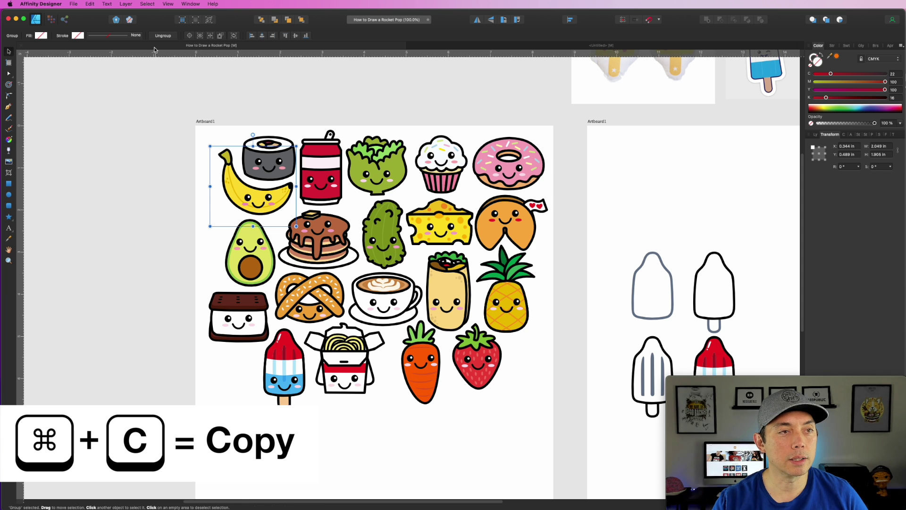
click(517, 46)
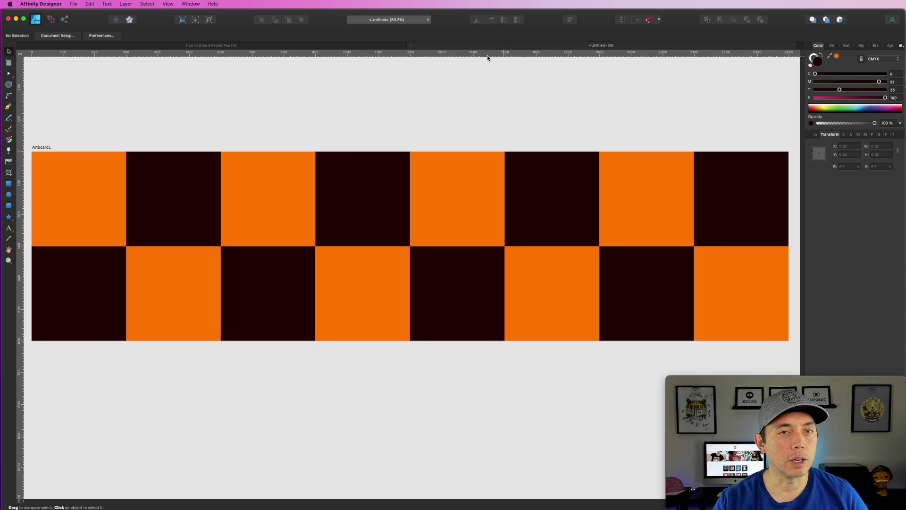
key(super+v)
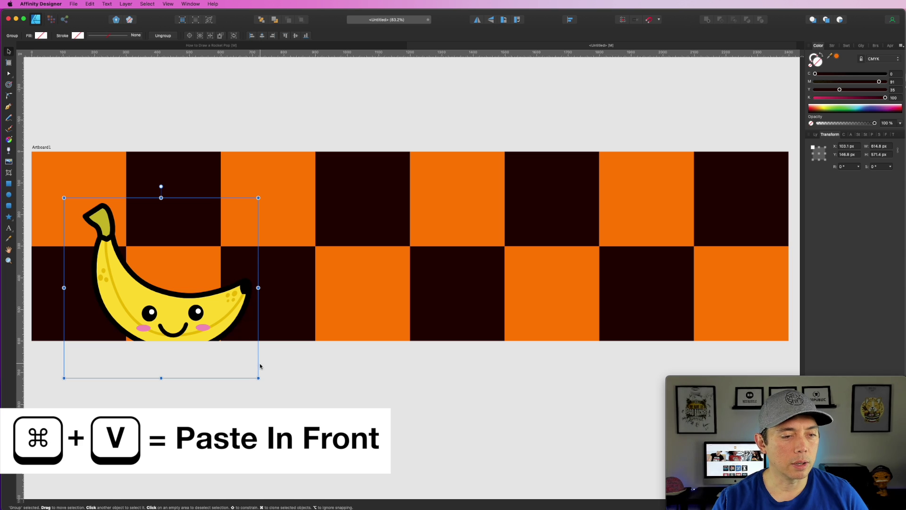
- Scale the banana down to about 261 × 242 px and place it in the first orange square
drag(258, 377, 170, 296)
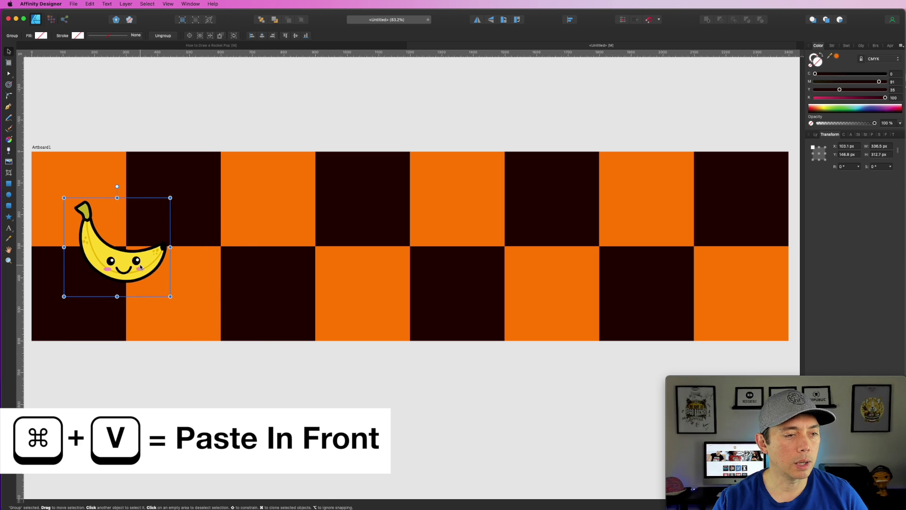
drag(140, 267, 109, 221)
drag(139, 251, 108, 234)
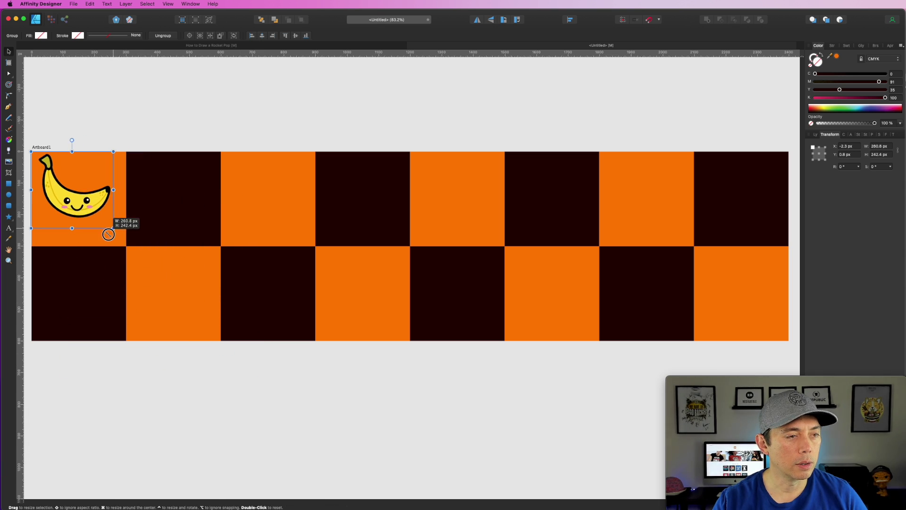
drag(71, 156, 71, 166)
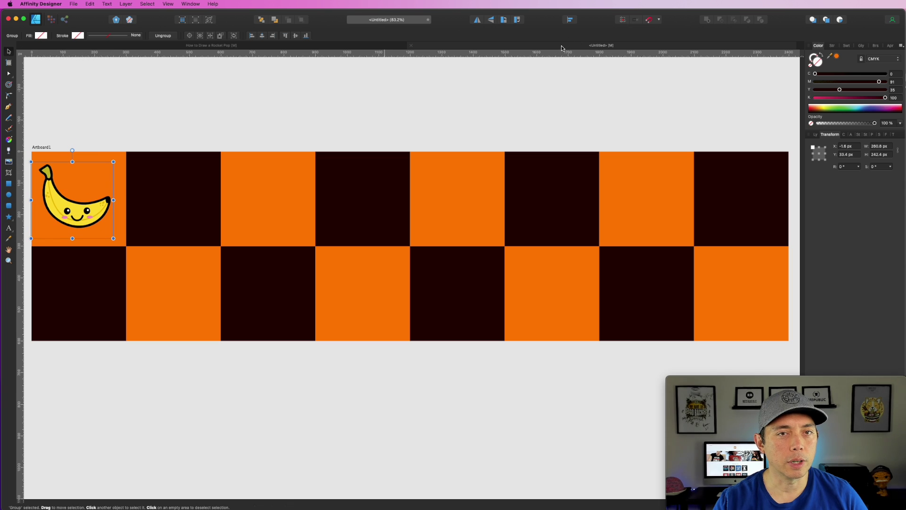
- Copy all 20 food characters from the How to Draw a Rocket Pop document and paste them into the banner
click(340, 45)
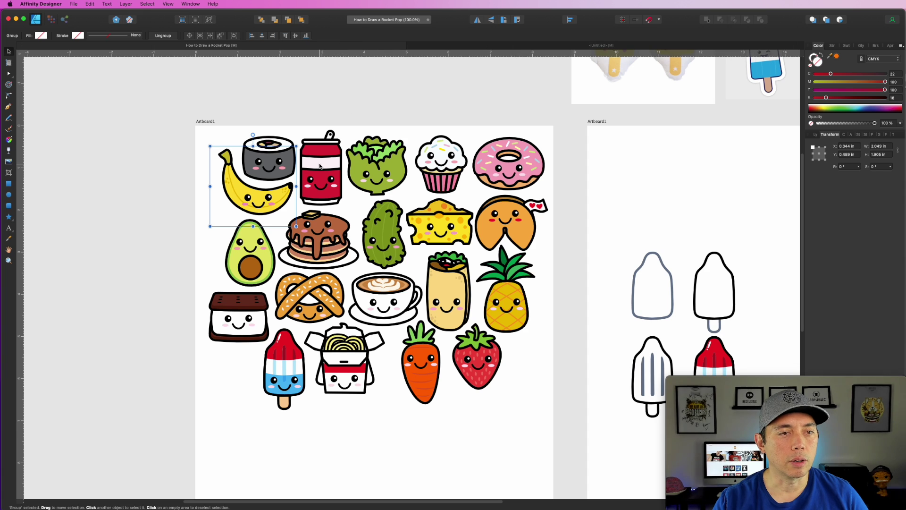
drag(151, 105, 561, 441)
key(super+c)
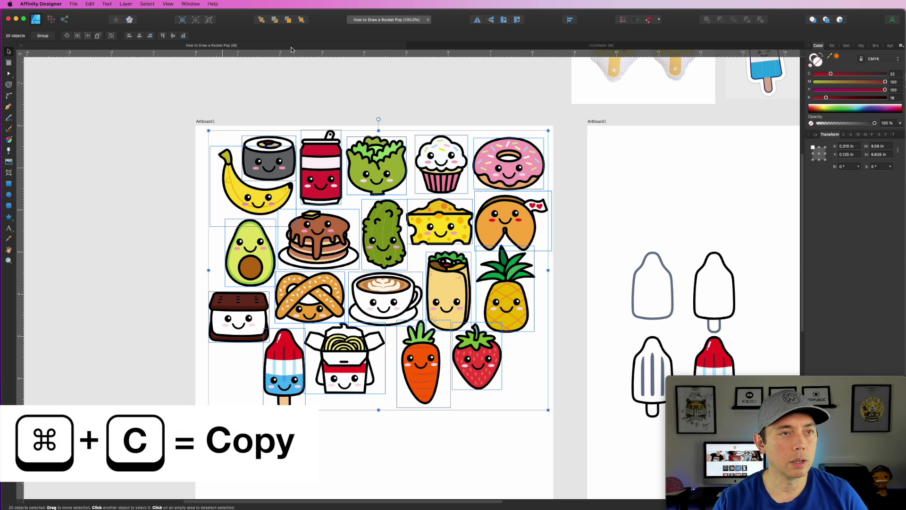
click(417, 46)
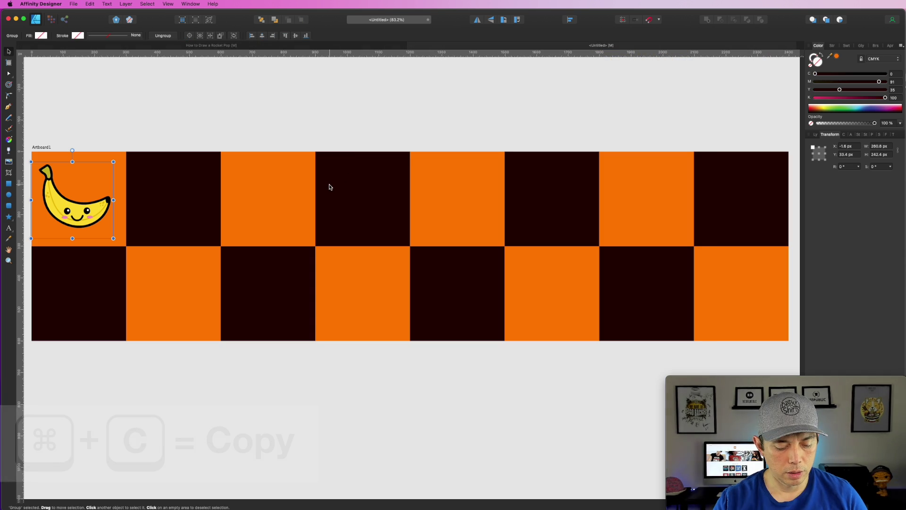
key(super+v)
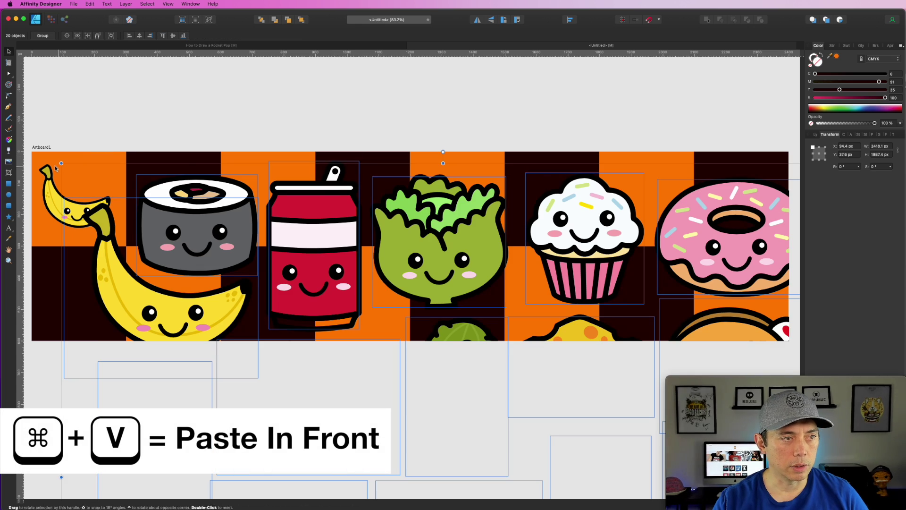
- Scale the pasted characters down together to about 1806 × 1485 px, move them up over the checkerboard, and deselect them
drag(61, 164, 253, 320)
drag(431, 319, 289, 116)
key(super+d)
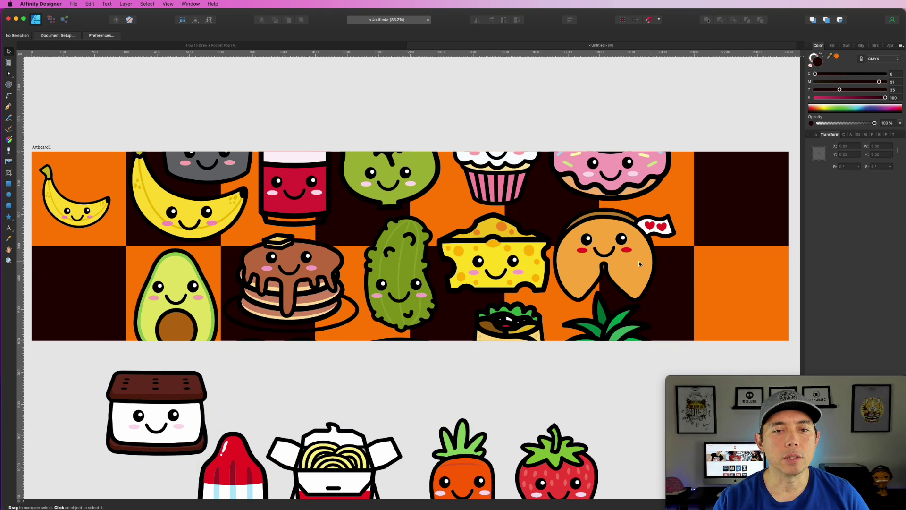
- Move the fortune cookie, pineapple, cheese, burrito and avocado characters each onto a separate square of the checkerboard
click(628, 260)
drag(628, 260, 761, 207)
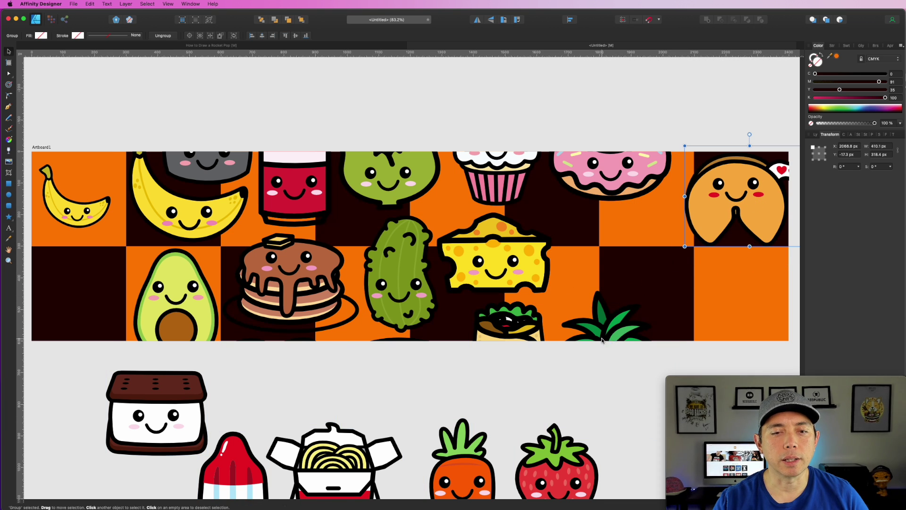
drag(602, 342, 645, 262)
drag(493, 269, 746, 310)
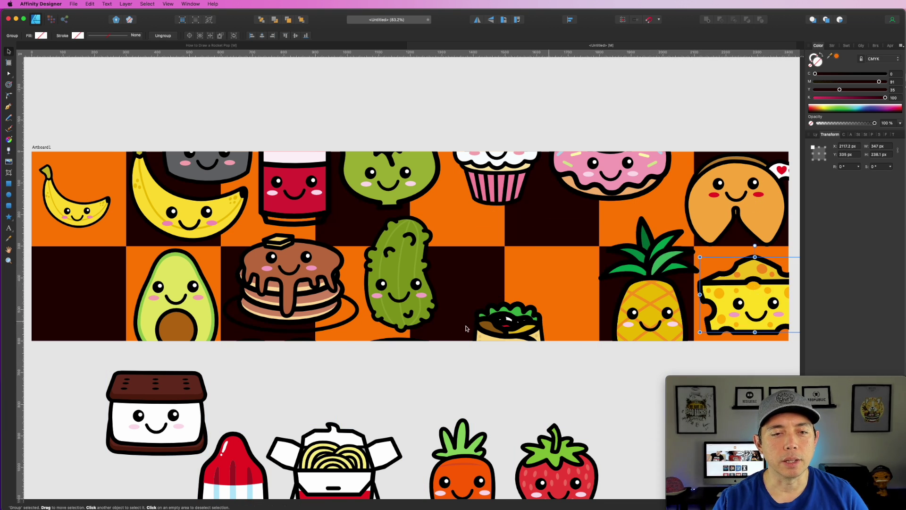
drag(499, 332, 542, 276)
click(188, 306)
drag(188, 307, 86, 293)
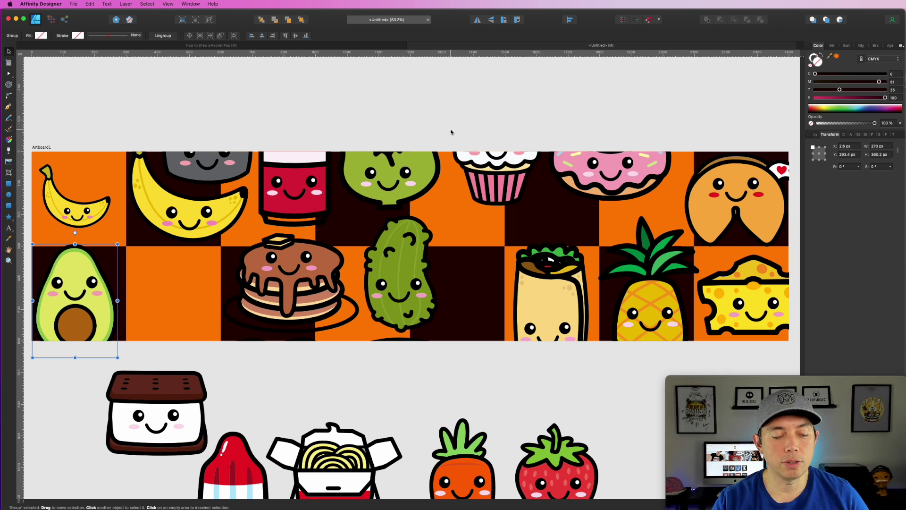
- Undo the character placements, the pasted artwork and the near-black recolouring, back to the evenly spaced all-orange grid
key(super+z)
key(super+z)
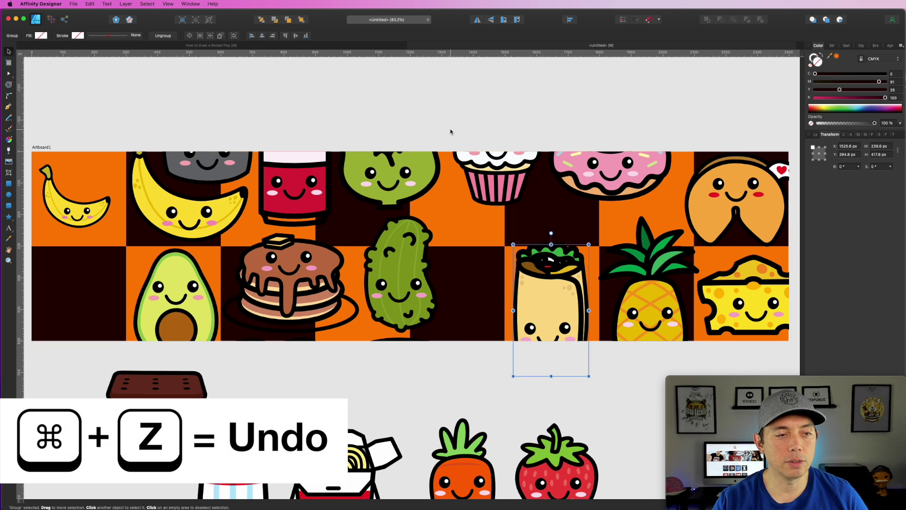
key(super+z)
key(super+z)
key(super+z)
key(super+z)
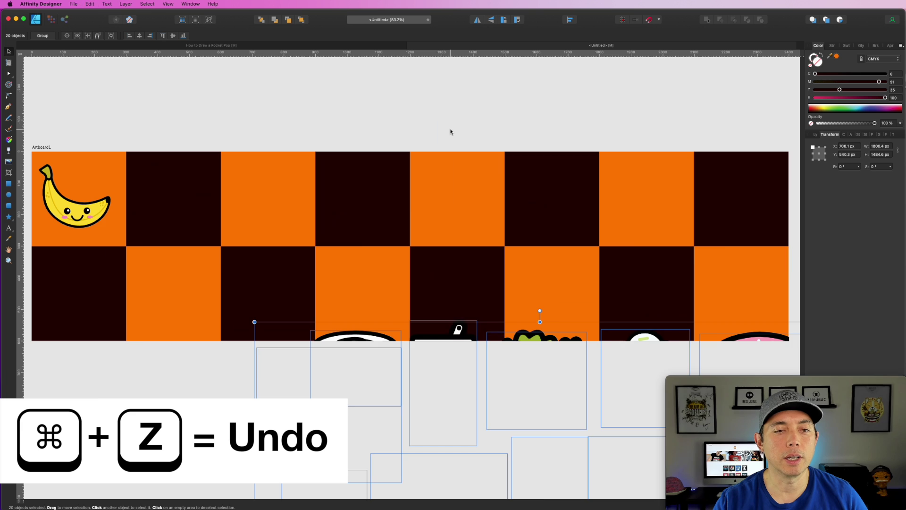
key(super+z)
key(super+z)
key(super+z)
key(super+z)
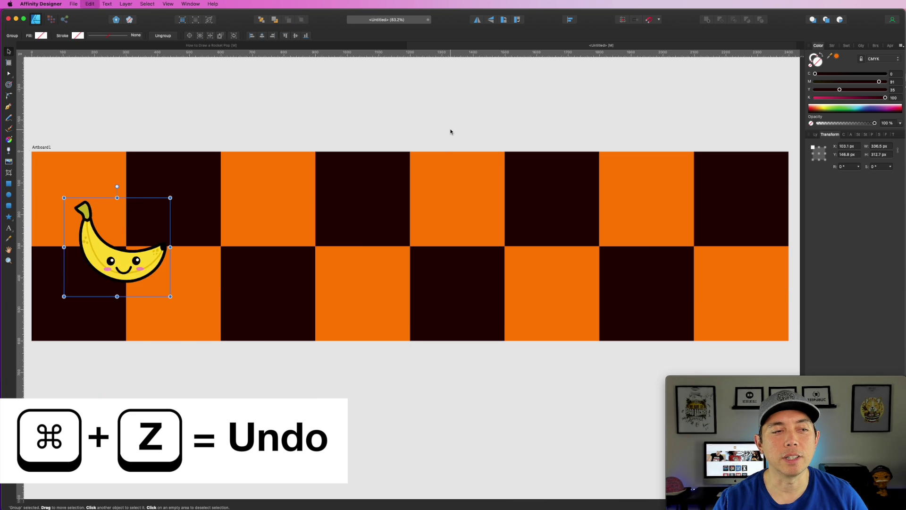
key(super+z)
key(super+z)
key(super+z)
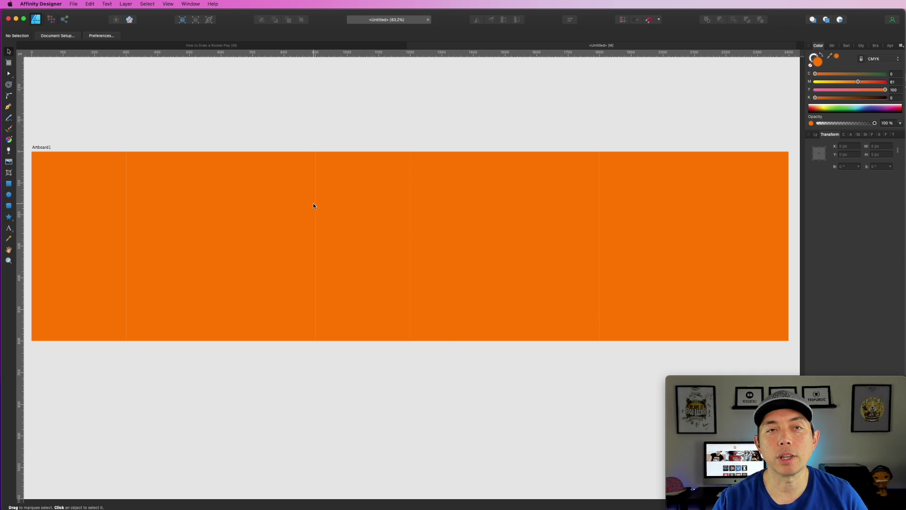
- Copy the banana, sushi roll, avocado, s'more and pretzel characters from the How to Draw a Rocket Pop document, paste them into the banner and deselect them
click(188, 46)
click(191, 89)
click(252, 195)
shift+click(274, 161)
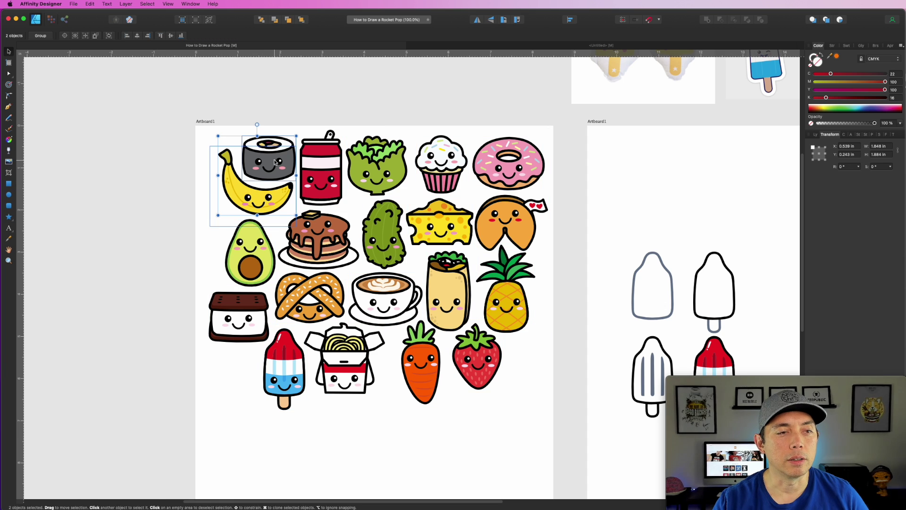
shift+click(250, 250)
shift+click(238, 316)
shift+click(309, 292)
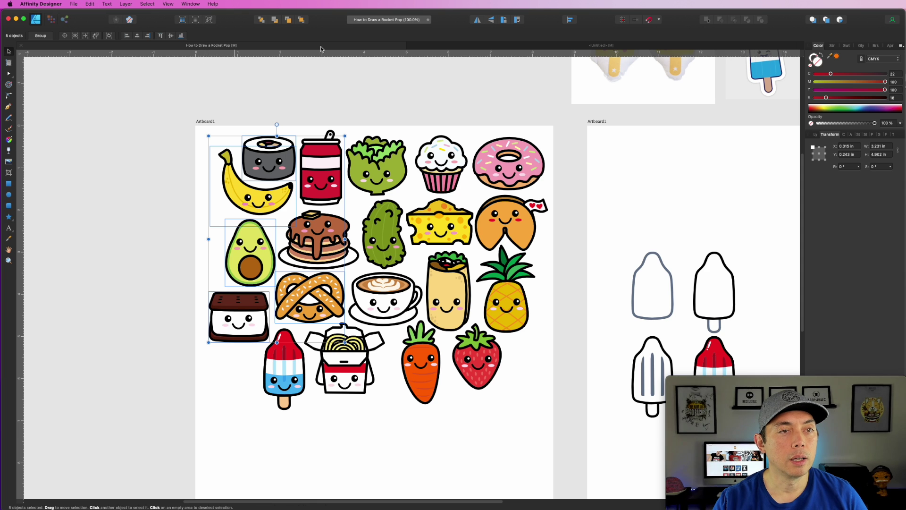
click(472, 44)
key(super+v)
click(313, 120)
- Scale down the sushi roll and banana and place them side by side along the banner's upper left edge
drag(253, 272, 229, 222)
drag(222, 293, 197, 250)
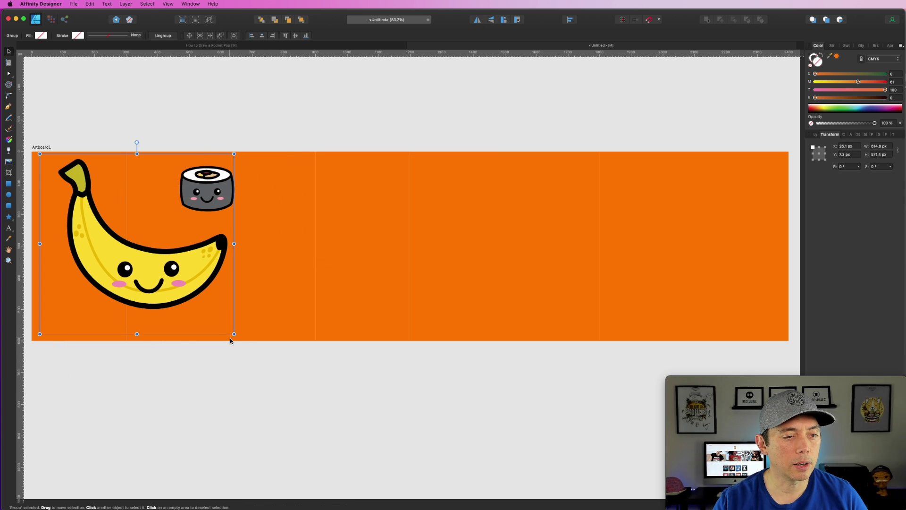
drag(233, 333, 141, 249)
drag(108, 208, 129, 209)
drag(189, 202, 176, 196)
- Move the remaining large characters toward the banner's middle, and place the s'more scaled down and slightly tilted below the banana
scroll(321, 302, down, 3)
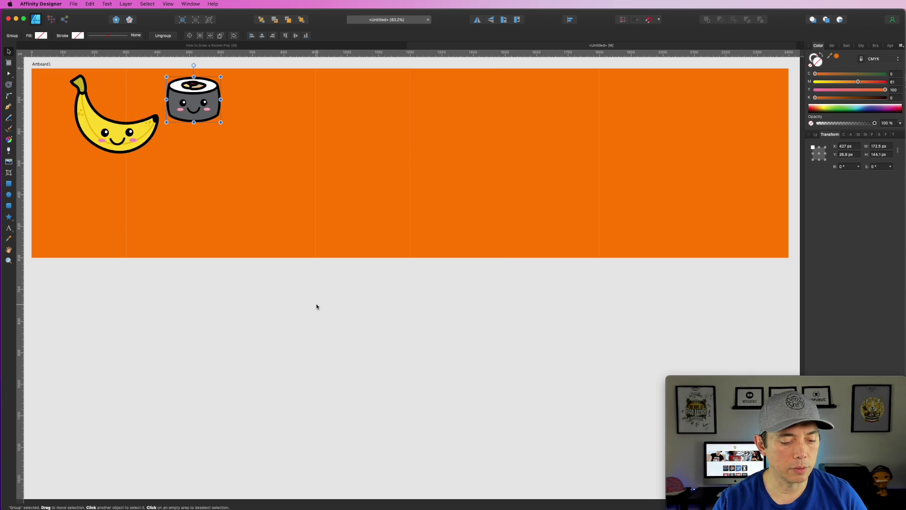
key(super+minus)
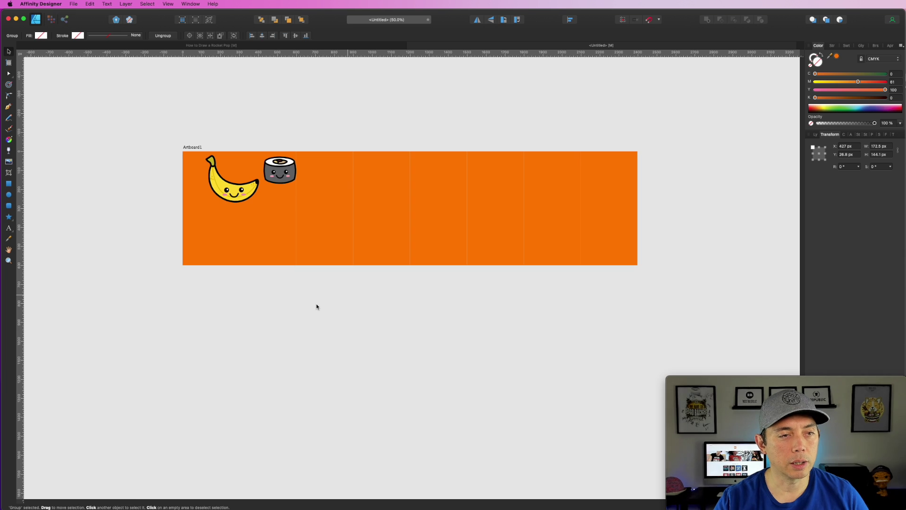
drag(153, 307, 497, 187)
click(421, 274)
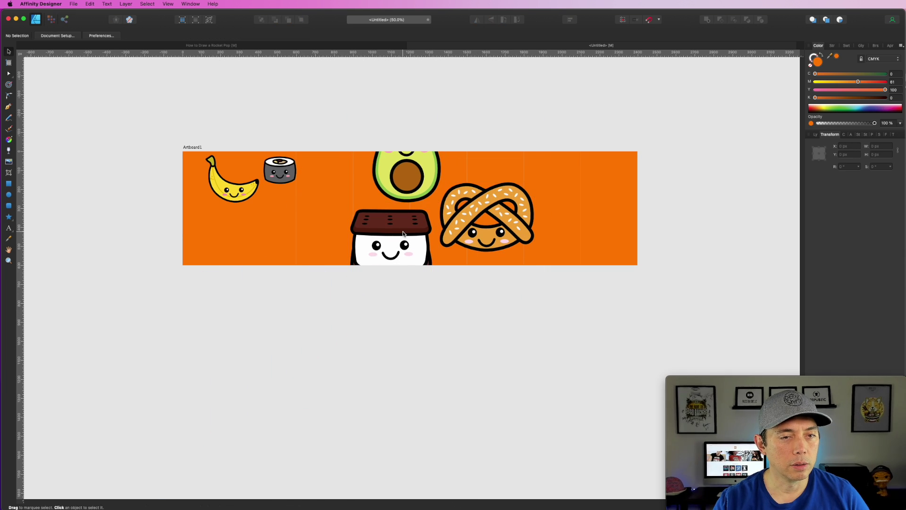
drag(432, 277, 249, 236)
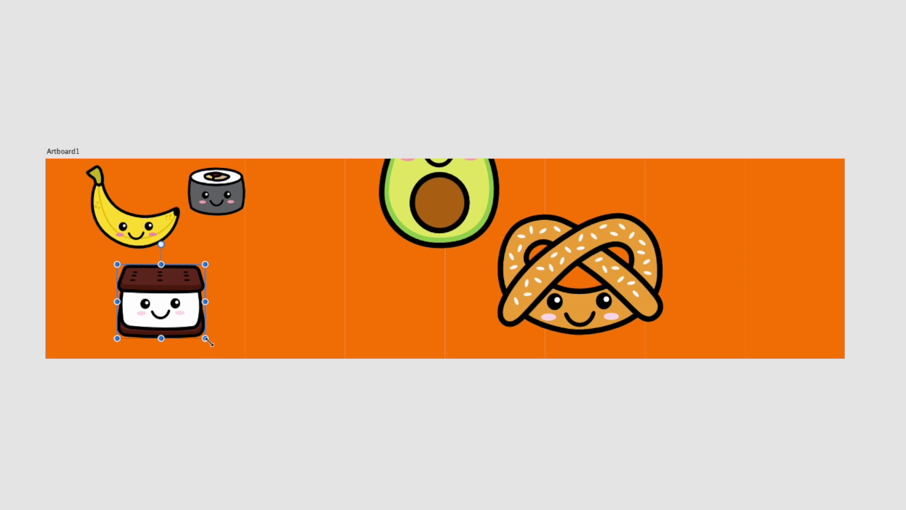
drag(208, 341, 203, 346)
- Scale down and tilt the avocado and pretzel, placing the avocado beside the s'more and the pretzel near the banner's right end
drag(439, 208, 309, 297)
drag(370, 340, 272, 300)
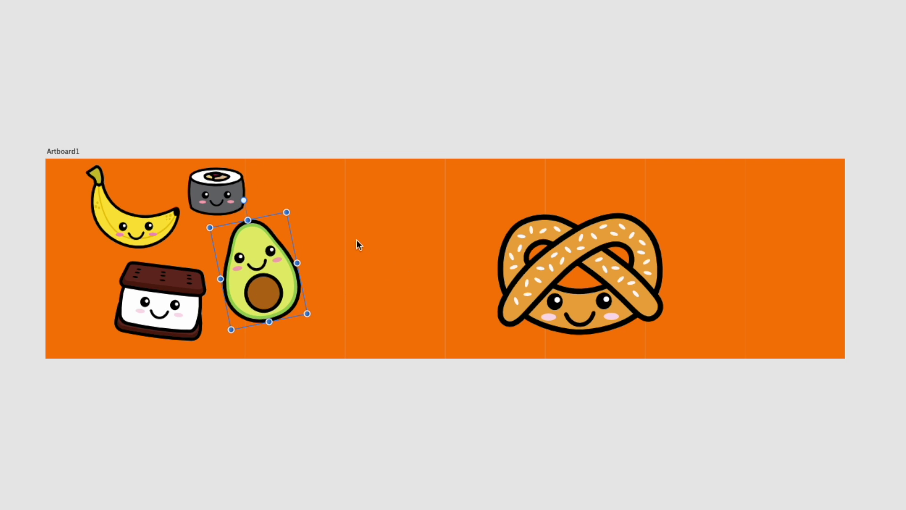
click(565, 268)
drag(663, 333, 571, 283)
drag(543, 250, 678, 236)
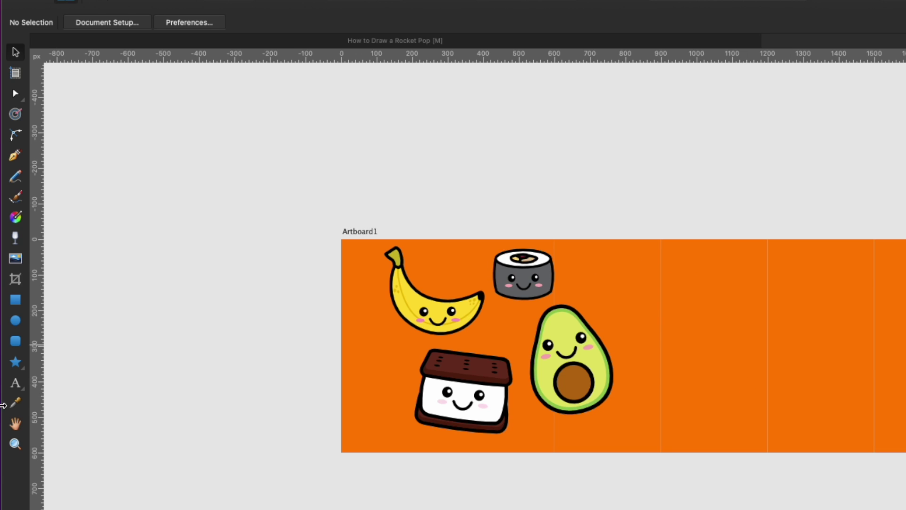
- Add the text "Shop Name" to the banner, move it to the centre and deselect it
click(15, 382)
click(670, 344)
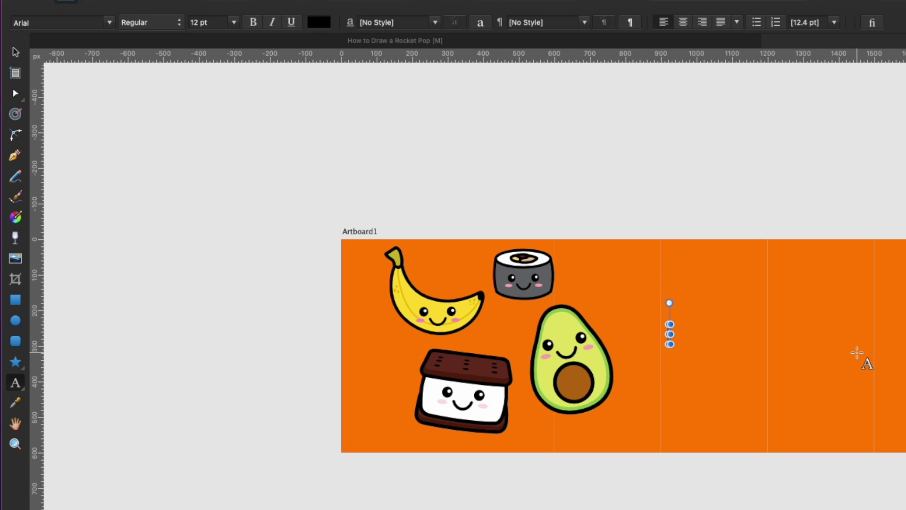
text(Shop Nme)
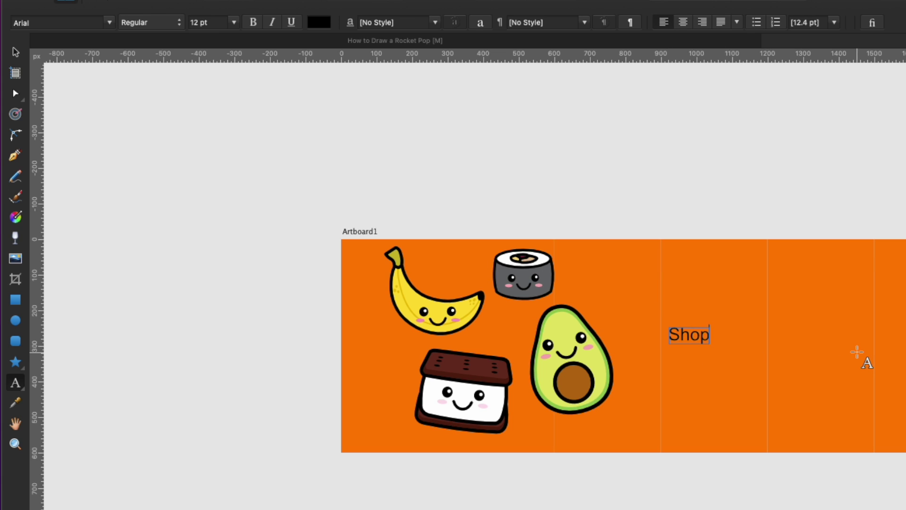
key(BackSpace)
key(BackSpace)
text(ame)
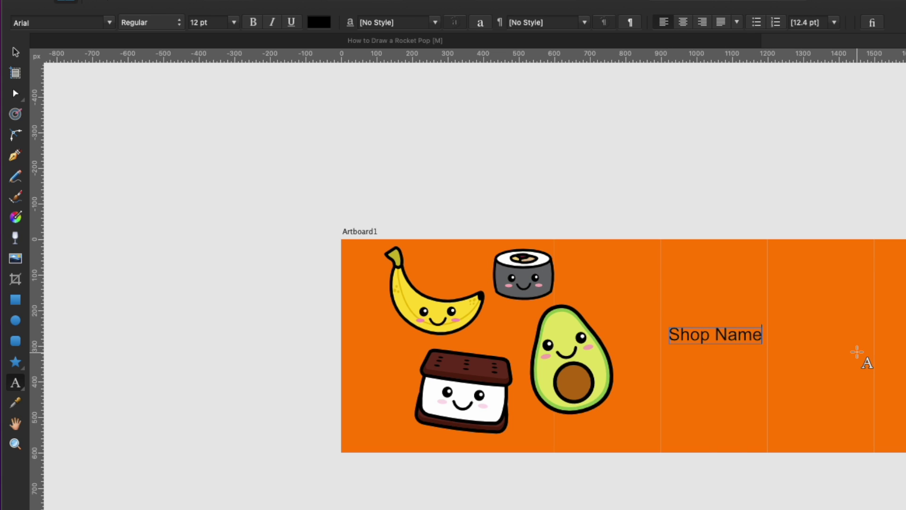
key(Escape)
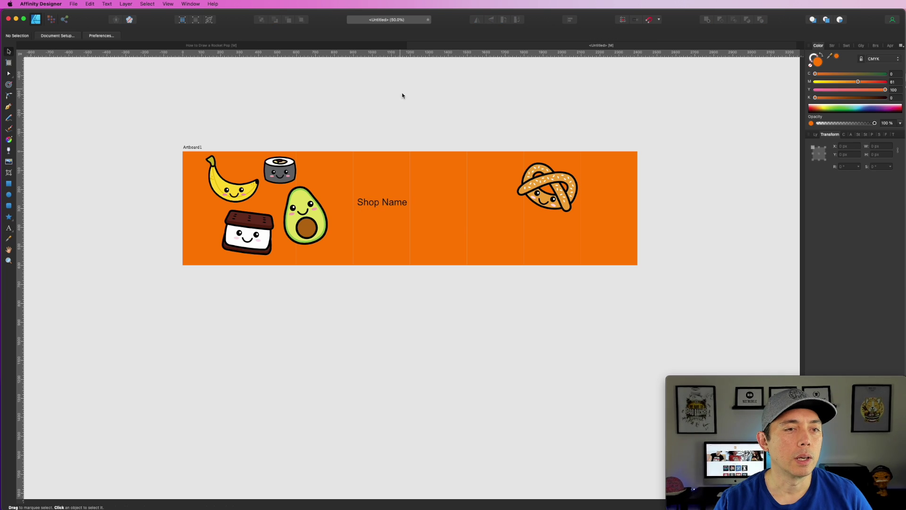
drag(394, 205, 416, 208)
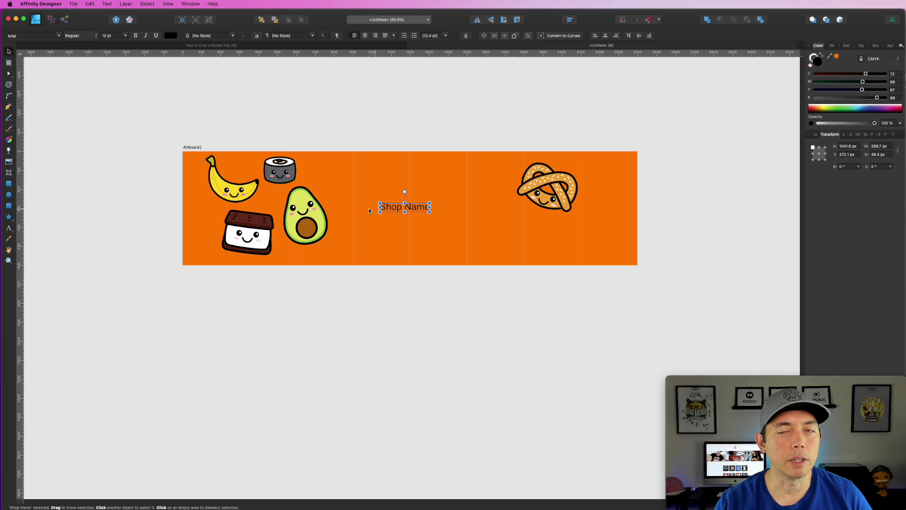
click(384, 118)
scroll(391, 250, up, 5)
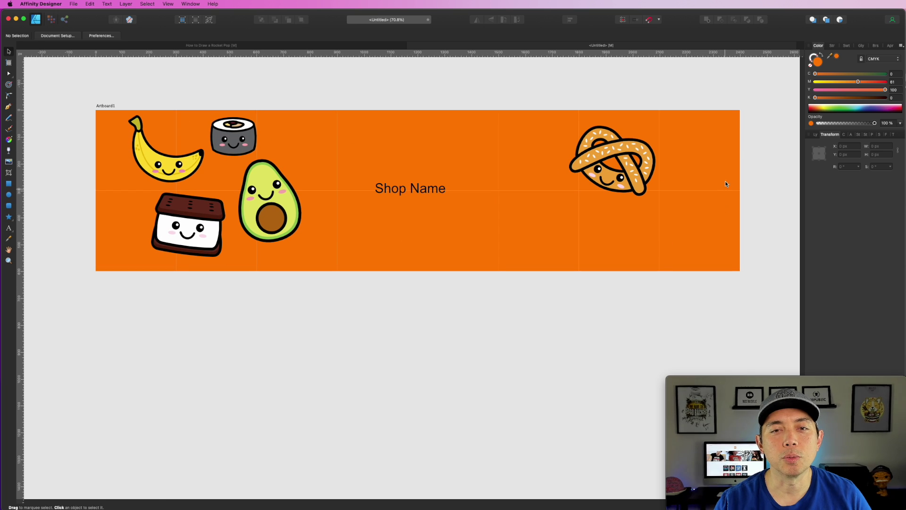
click(721, 166)
drag(721, 166, 721, 247)
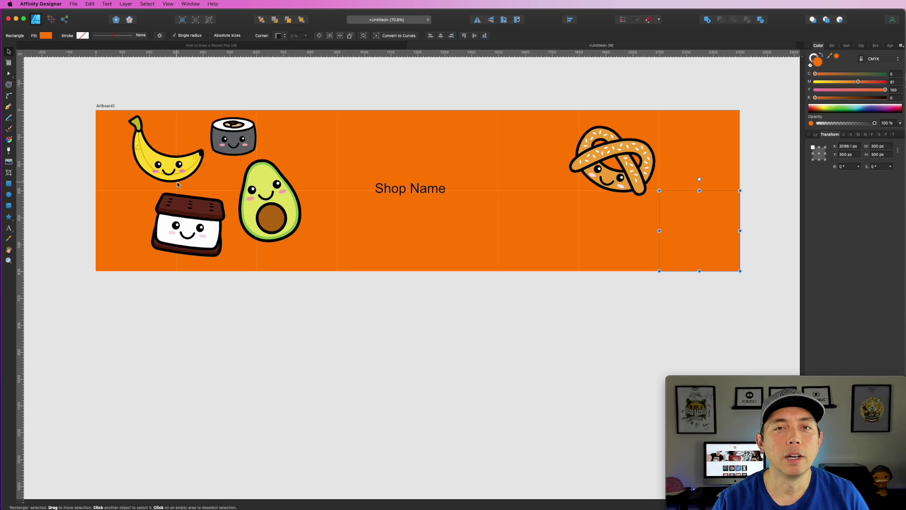
- Select the banner artboard, check its PNG export settings and close them without exporting
click(104, 107)
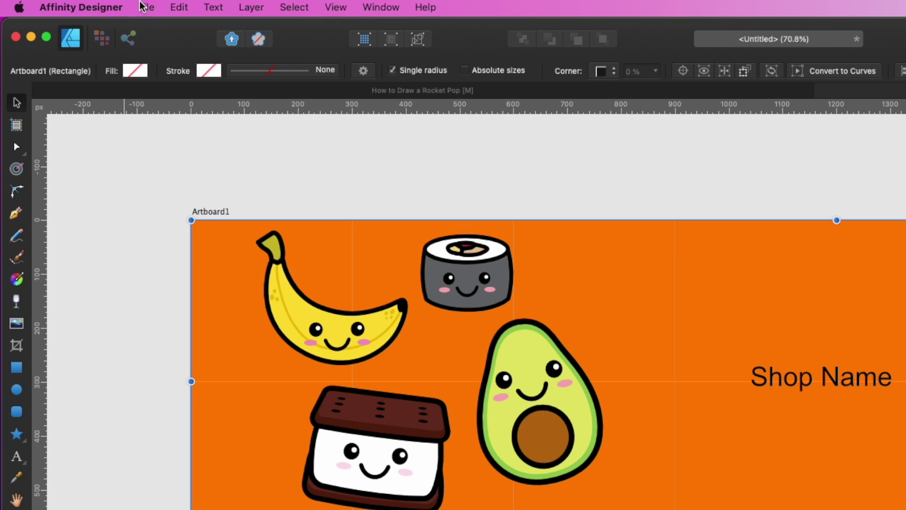
click(73, 4)
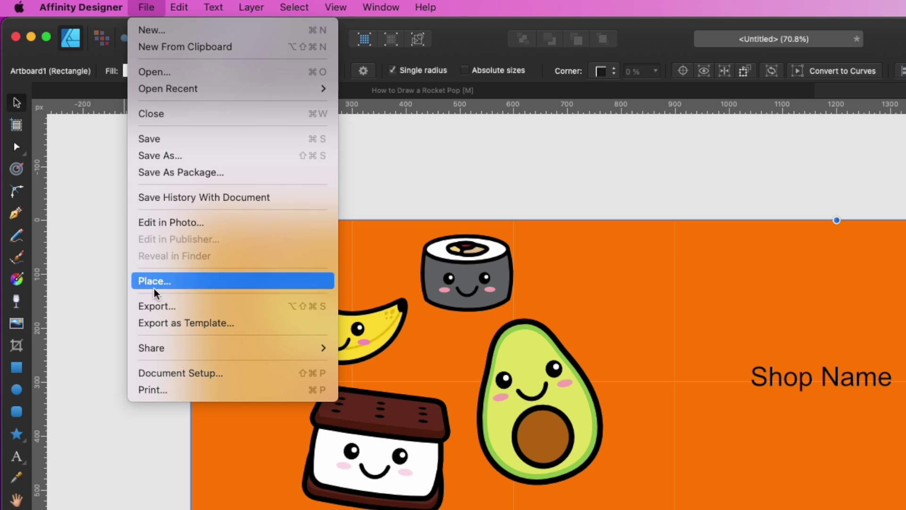
click(152, 307)
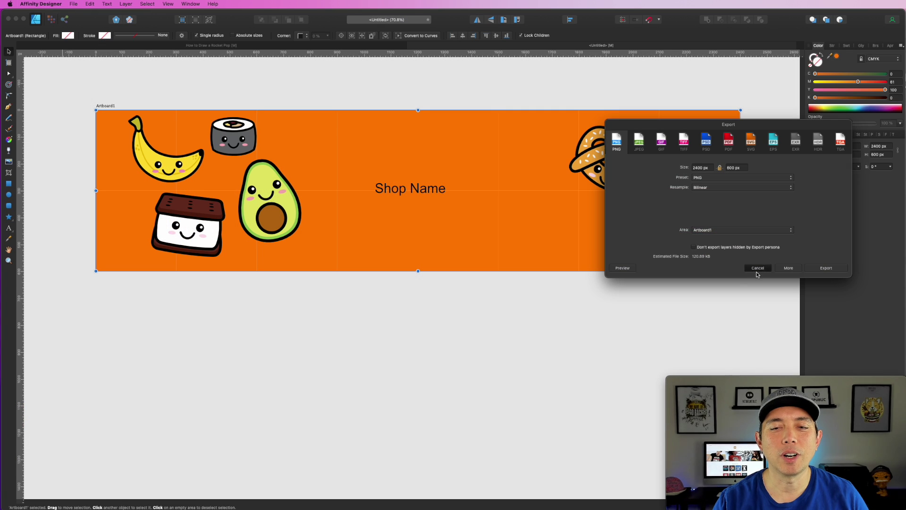
click(757, 270)
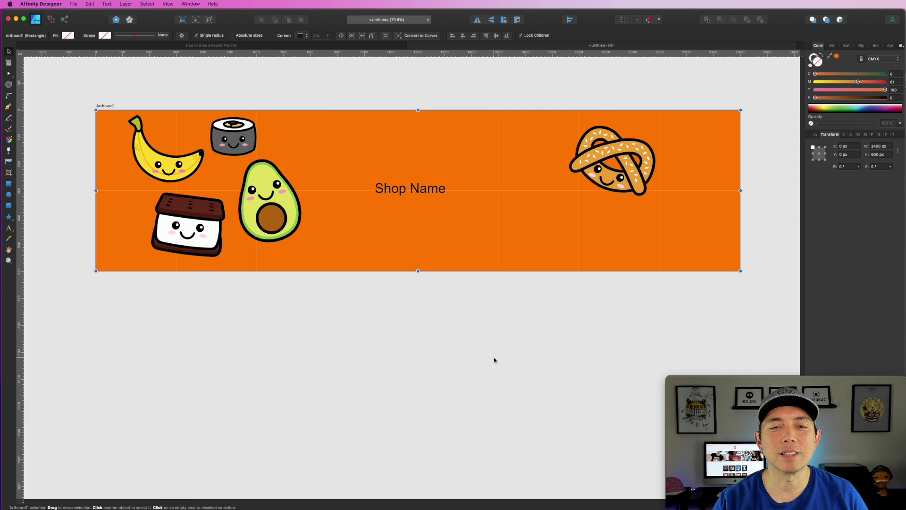